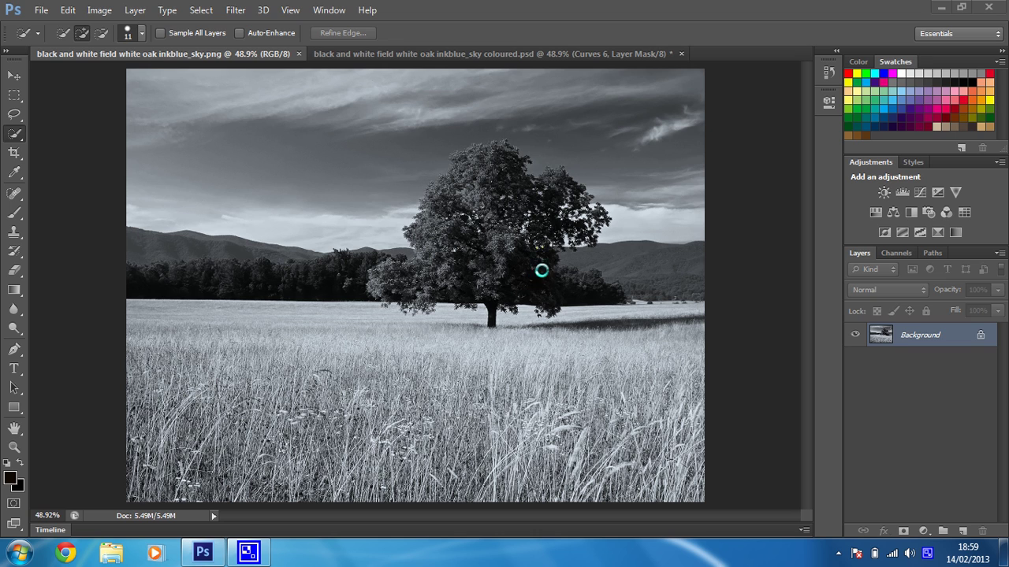
Step: Switch the oak tree photo to CMYK Color mode, accepting the no-profile warning
left_click(84, 9)
mouse_move(106, 27)
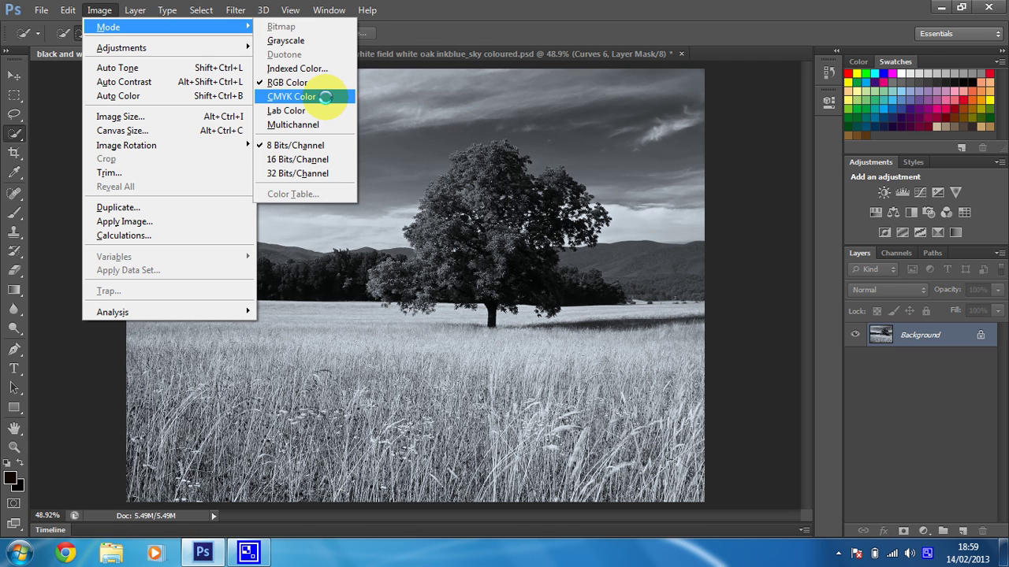
left_click(325, 96)
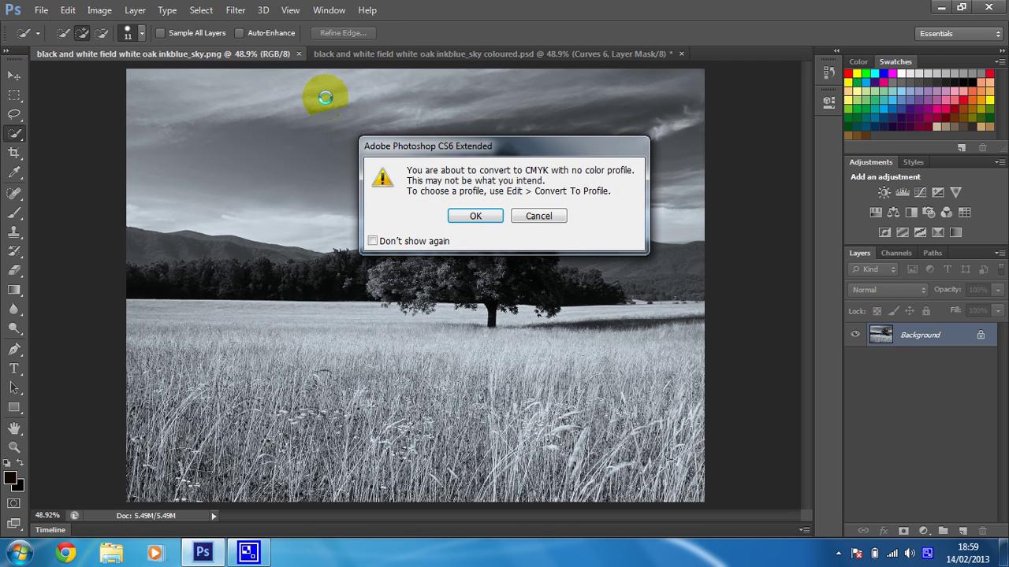
left_click(462, 215)
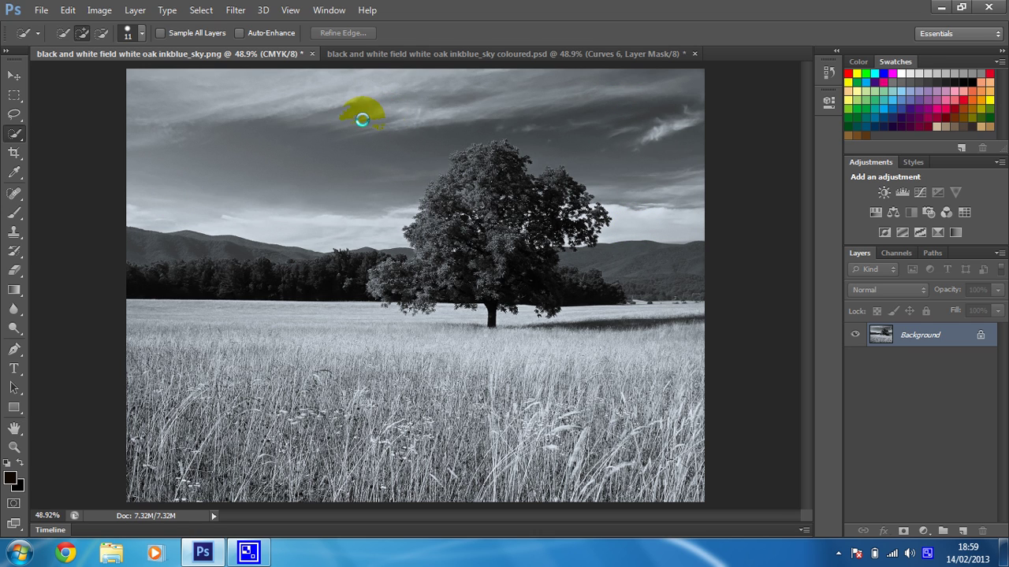
Step: Brush the sky from the left edge to the upper right with Quick Selection, subtracting the tree with Alt
right_click(14, 133)
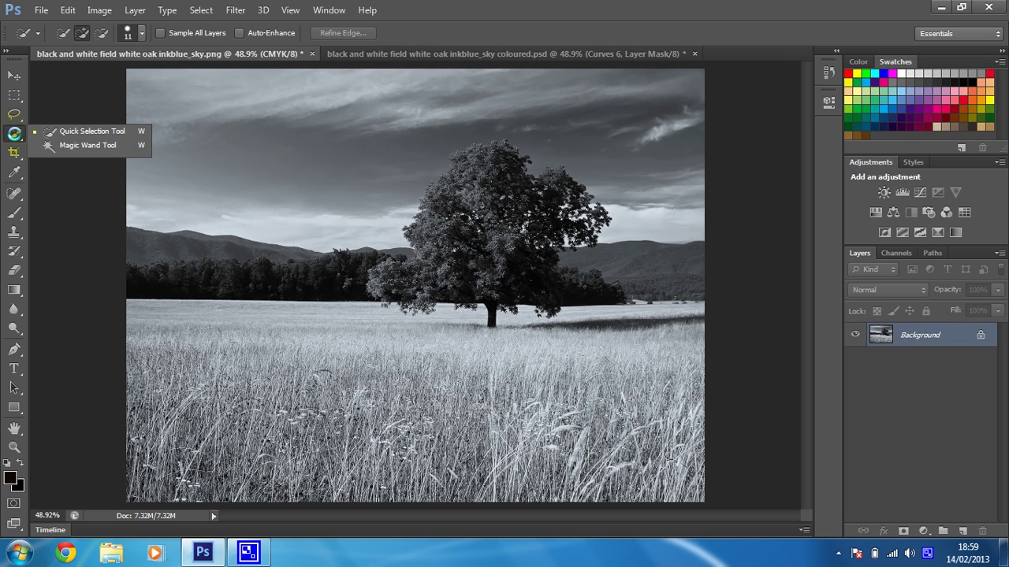
left_click(105, 133)
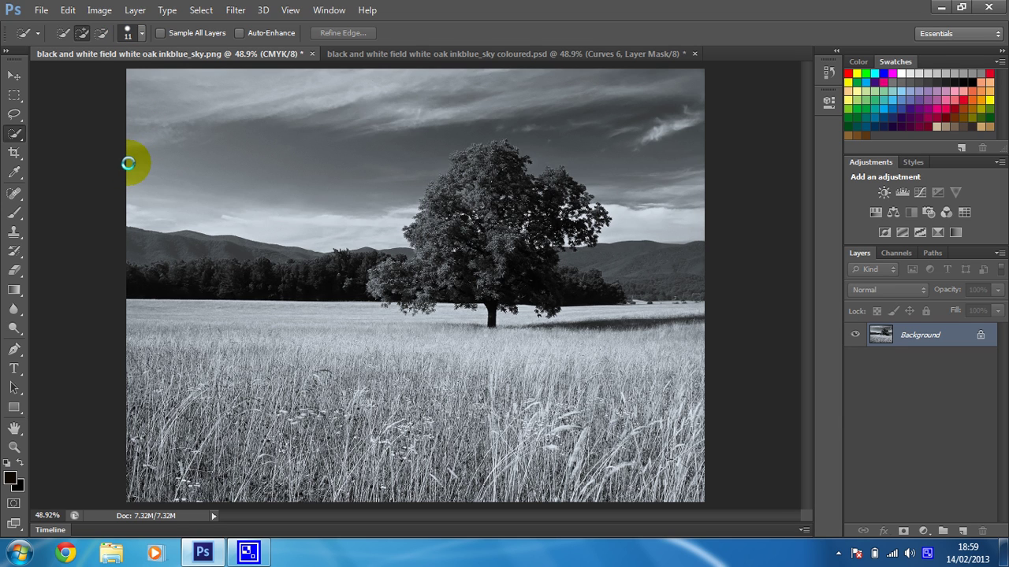
mouse_move(146, 164)
left_mouse_down()
mouse_move(242, 162)
mouse_move(316, 124)
mouse_move(384, 112)
mouse_move(444, 166)
mouse_move(424, 187)
mouse_move(422, 215)
mouse_move(458, 160)
mouse_move(444, 163)
mouse_move(431, 192)
left_mouse_up()
key("alt")
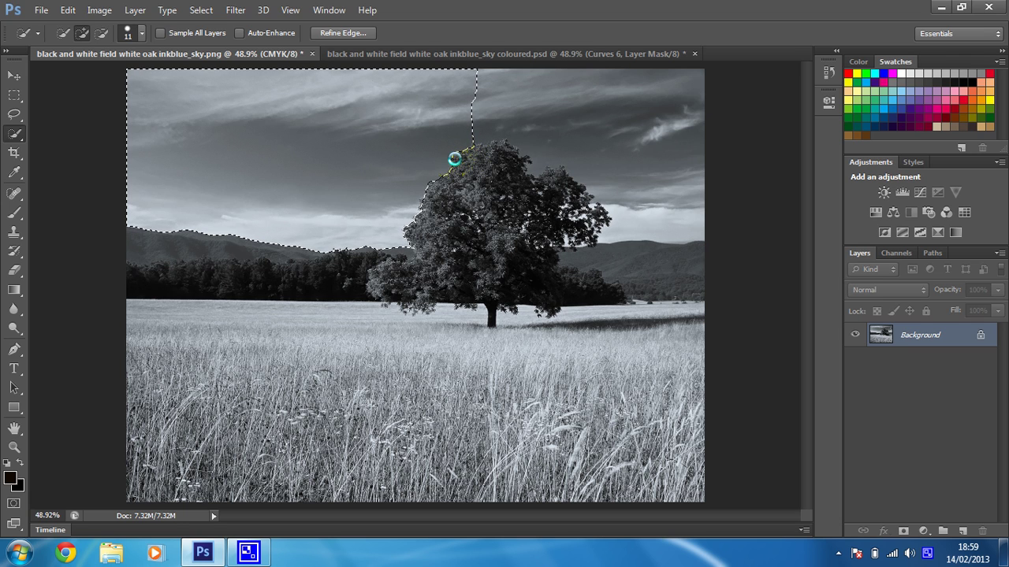
key("alt")
mouse_move(432, 180)
left_mouse_down()
mouse_move(462, 113)
mouse_move(480, 101)
mouse_move(613, 95)
mouse_move(631, 139)
mouse_move(597, 209)
mouse_move(639, 203)
mouse_move(596, 191)
mouse_move(527, 203)
mouse_move(558, 232)
mouse_move(574, 225)
mouse_move(559, 192)
mouse_move(506, 144)
mouse_move(475, 153)
left_mouse_up()
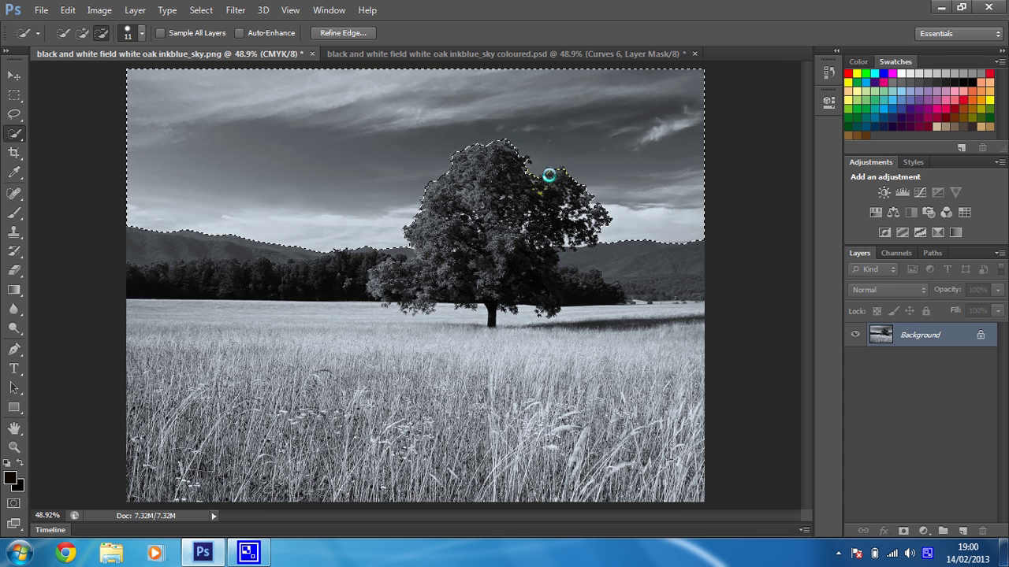
left_click_drag(547, 171, 559, 166)
left_click_drag(558, 230, 576, 235)
left_click(15, 447)
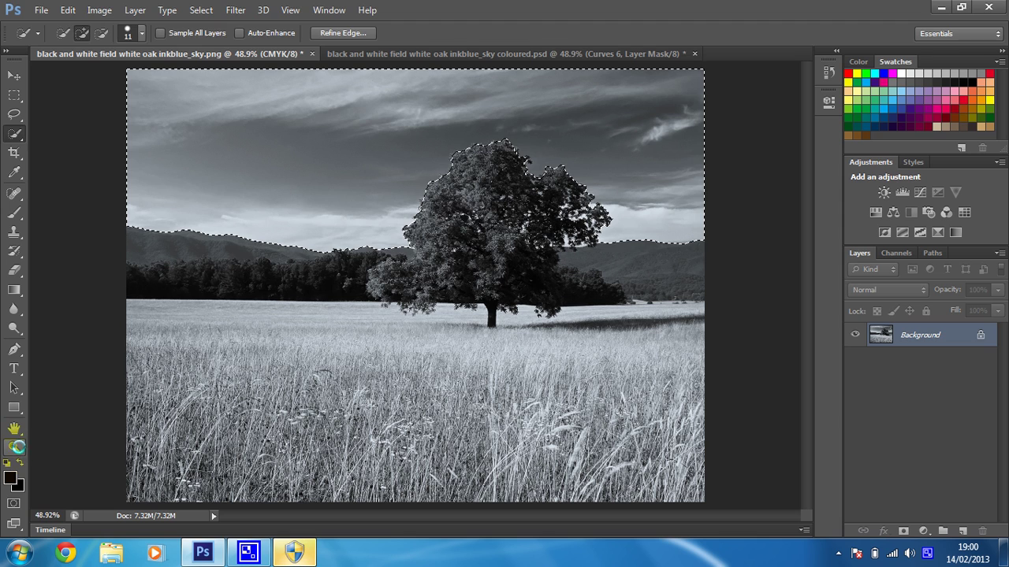
Step: Zoom in on the canopy and trim the selection along the oak's right edge, removing stray leaf spots
left_click_drag(362, 114, 652, 272)
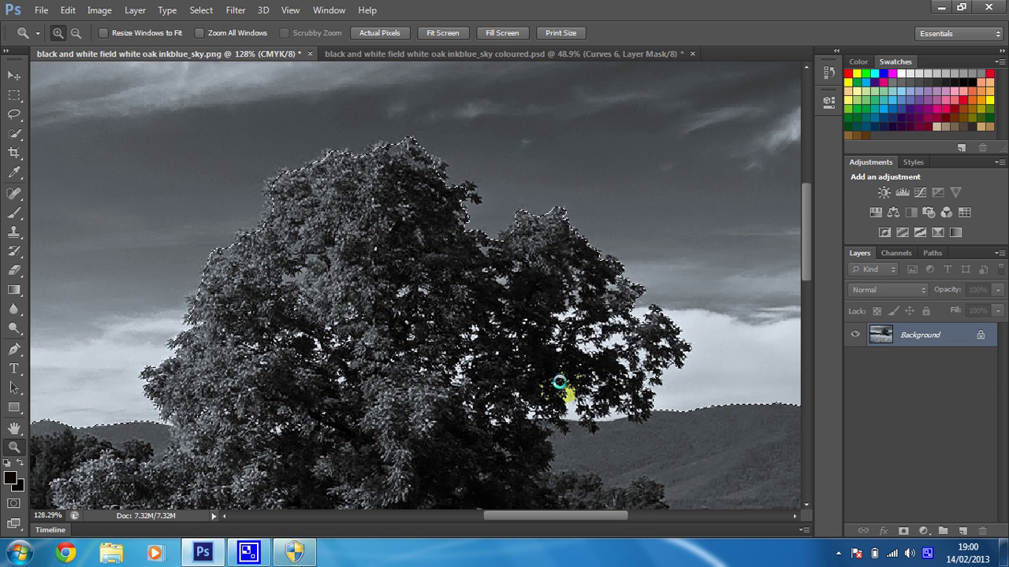
left_click(14, 132)
mouse_move(566, 400)
left_mouse_down()
mouse_move(573, 418)
mouse_move(573, 404)
left_mouse_up()
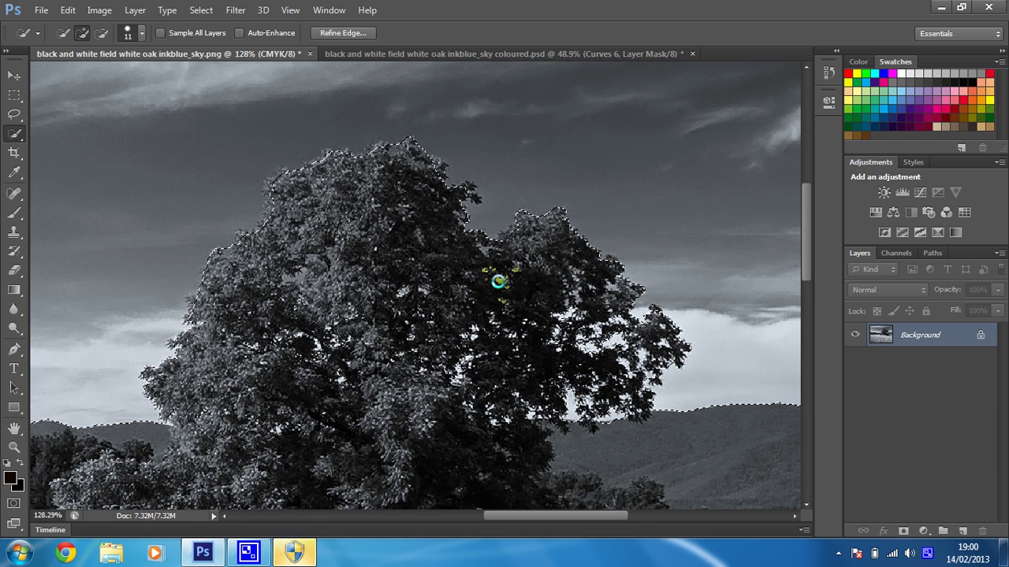
mouse_move(502, 281)
left_mouse_down()
mouse_move(466, 365)
mouse_move(465, 338)
mouse_move(486, 336)
mouse_move(463, 370)
left_mouse_up()
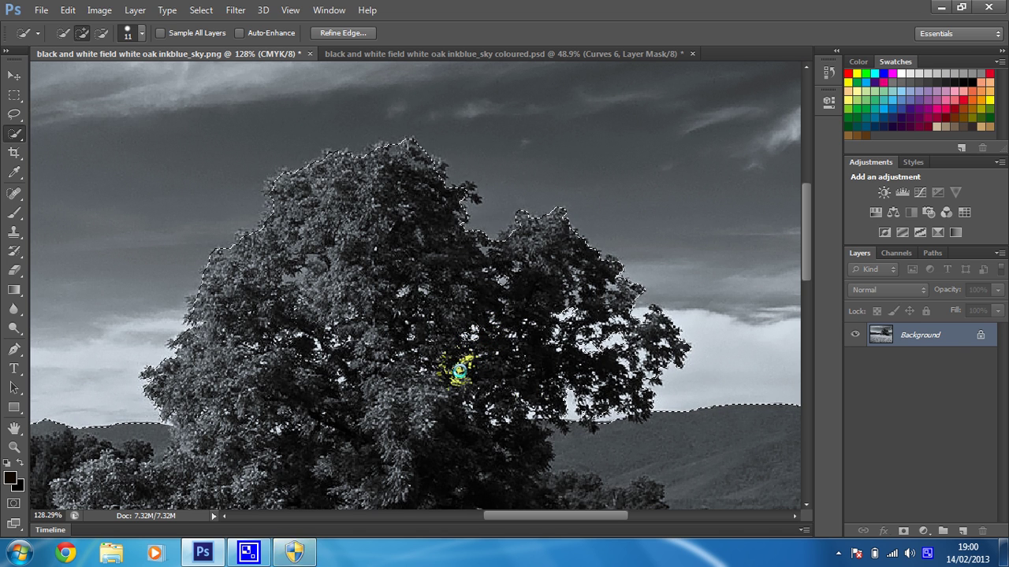
left_click_drag(533, 405, 515, 418)
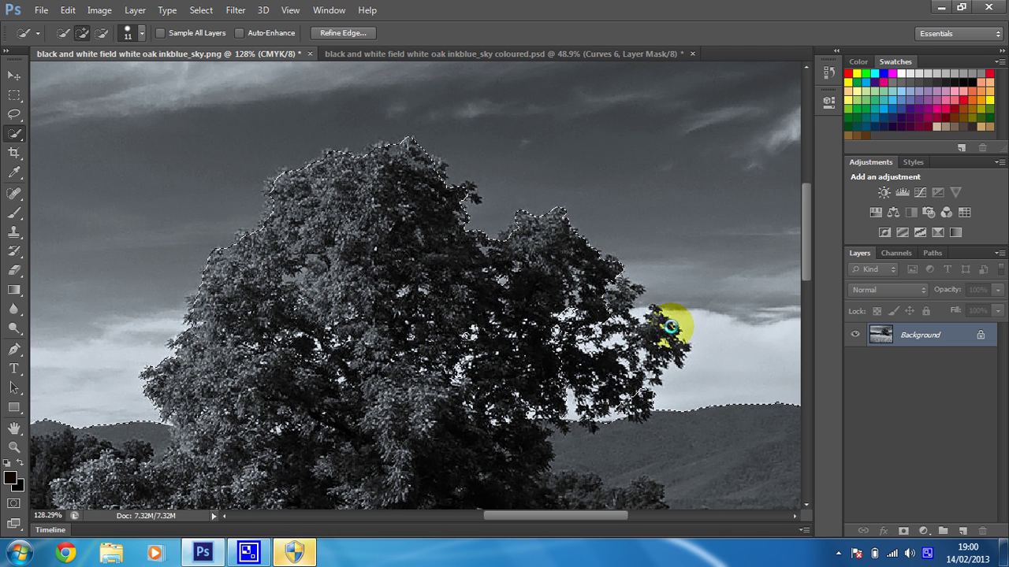
left_click(603, 296)
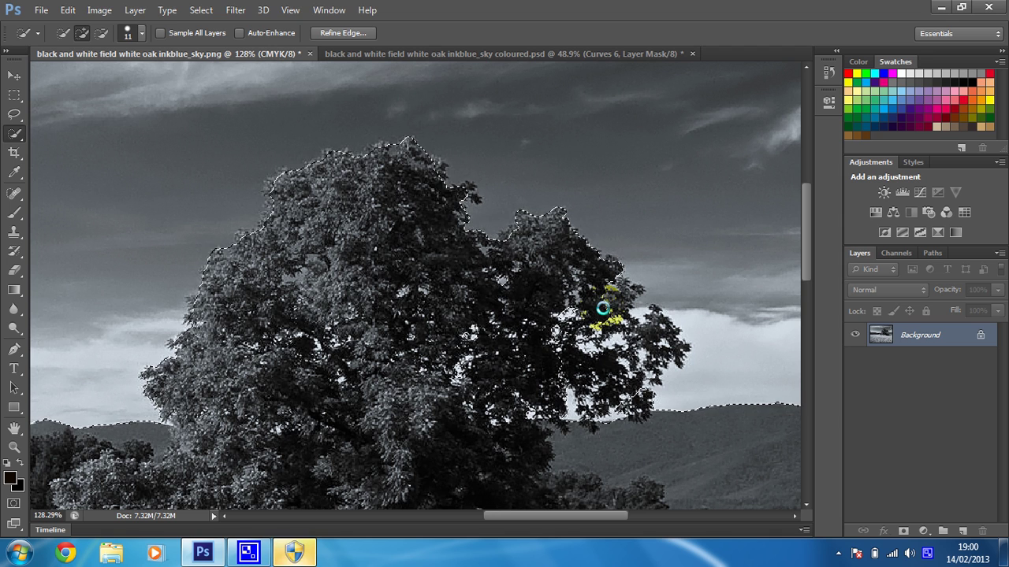
key("alt")
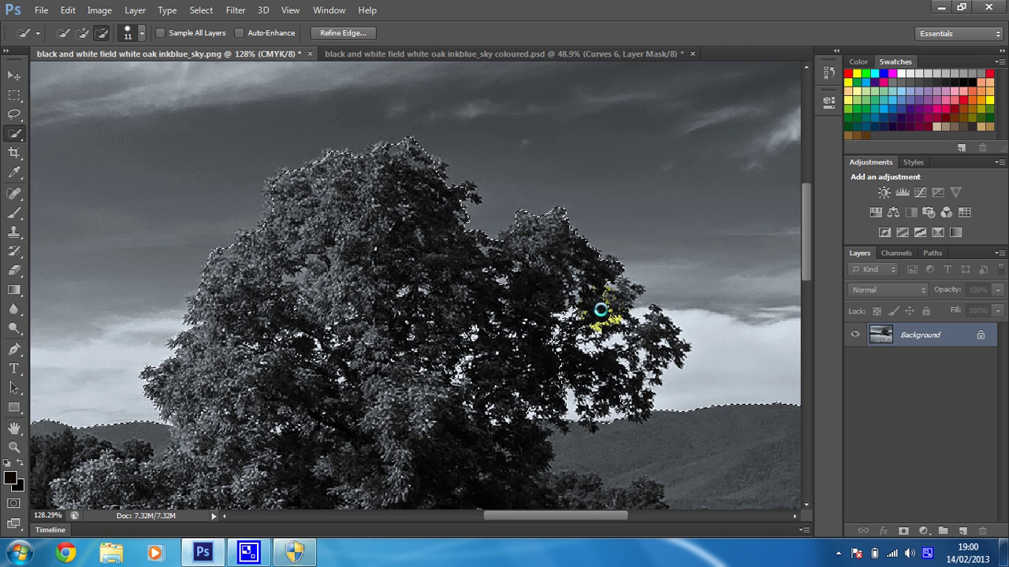
left_click_drag(618, 304, 606, 340)
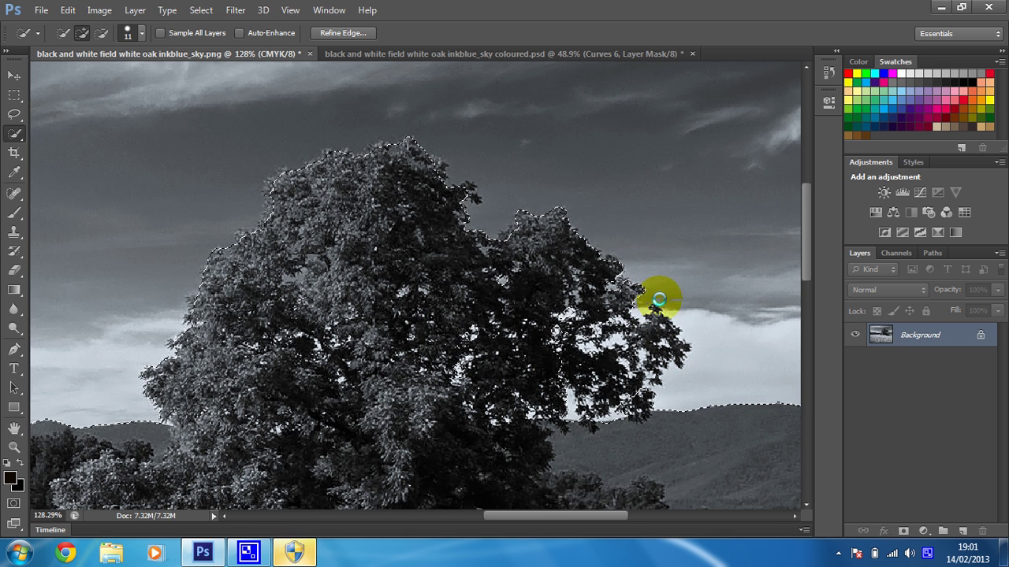
key("alt")
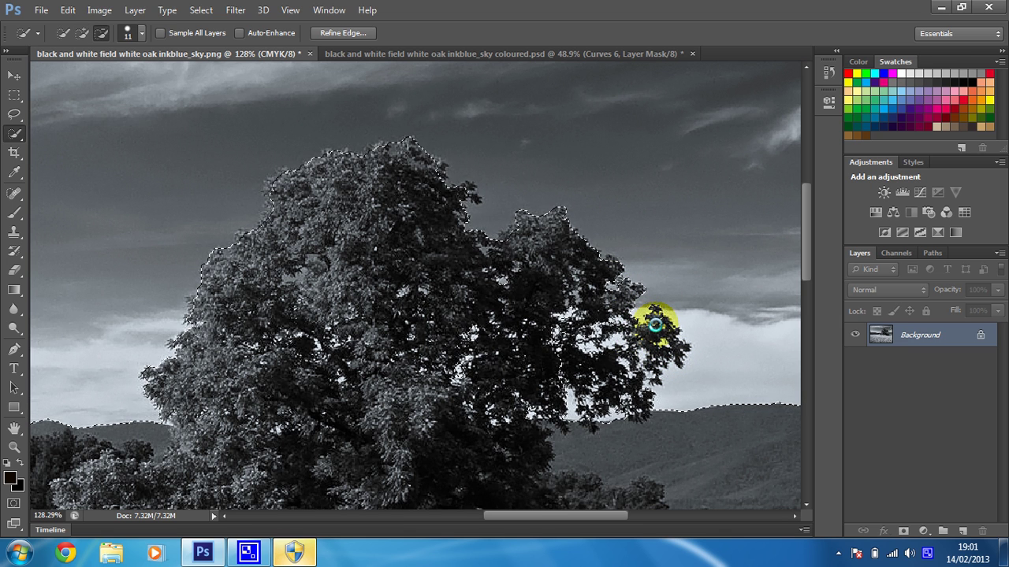
left_click_drag(650, 332, 686, 361)
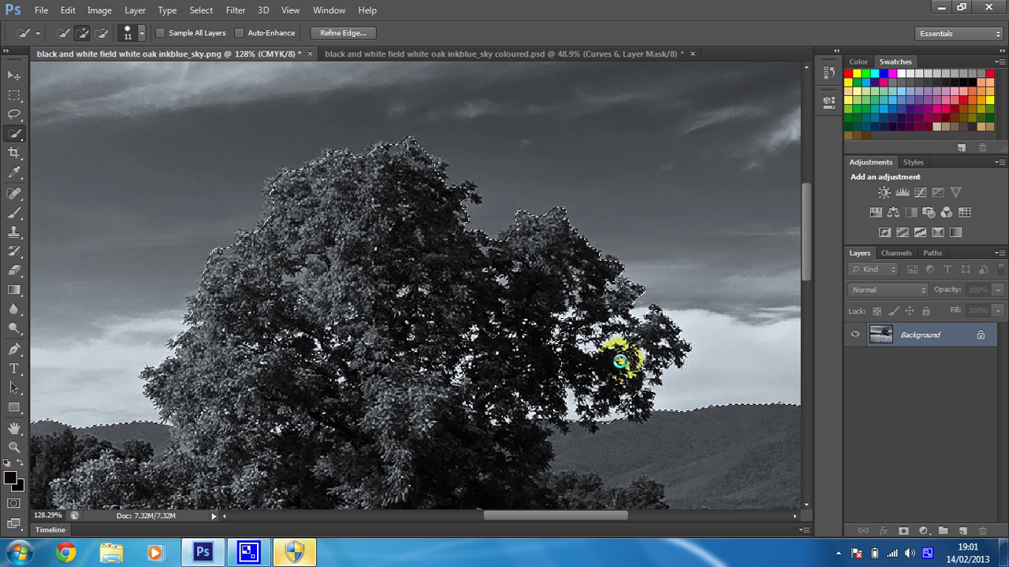
key("alt")
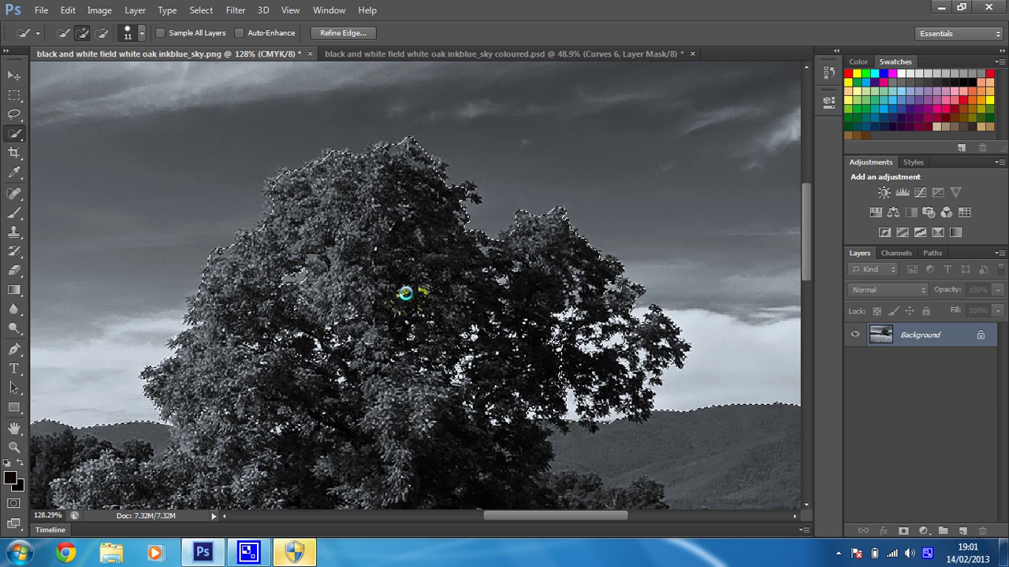
Step: At full view, exclude the tree's lower branches, add the remaining sky, then deselect
key("ctrl+0")
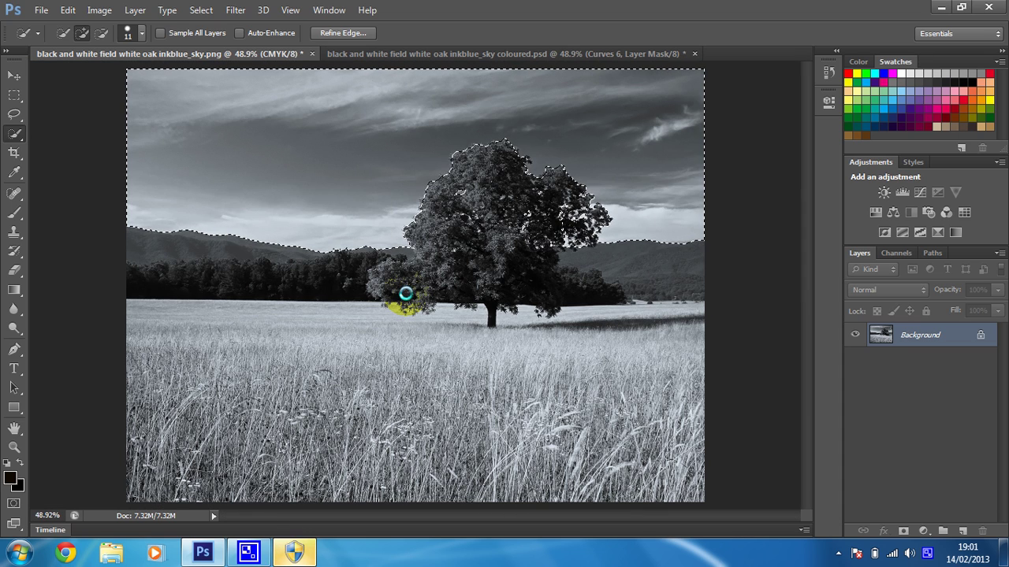
left_click(490, 329)
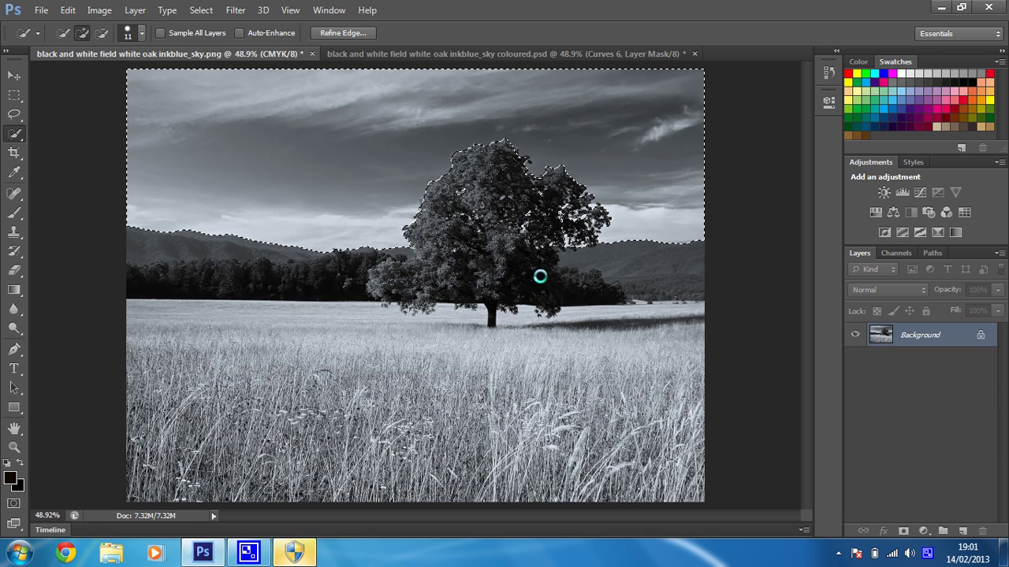
mouse_move(547, 268)
left_mouse_down()
mouse_move(577, 261)
mouse_move(580, 211)
mouse_move(471, 150)
left_mouse_up()
mouse_move(398, 193)
left_mouse_down()
mouse_move(420, 222)
mouse_move(350, 186)
mouse_move(376, 214)
mouse_move(192, 212)
mouse_move(283, 228)
mouse_move(297, 202)
mouse_move(198, 74)
left_mouse_up()
left_click(208, 341)
mouse_move(208, 340)
left_mouse_down()
mouse_move(215, 402)
mouse_move(214, 356)
left_mouse_up()
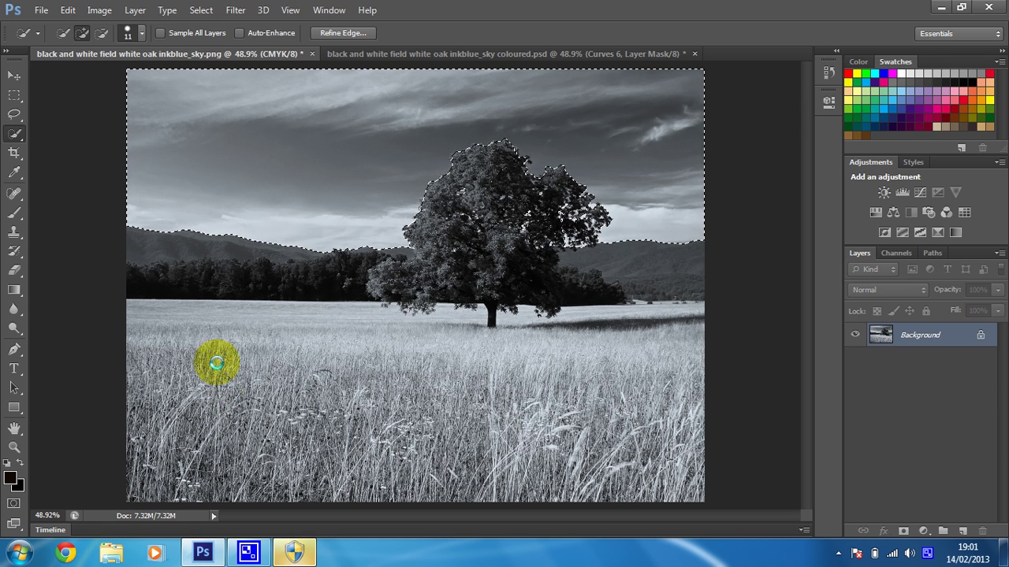
key("ctrl+d")
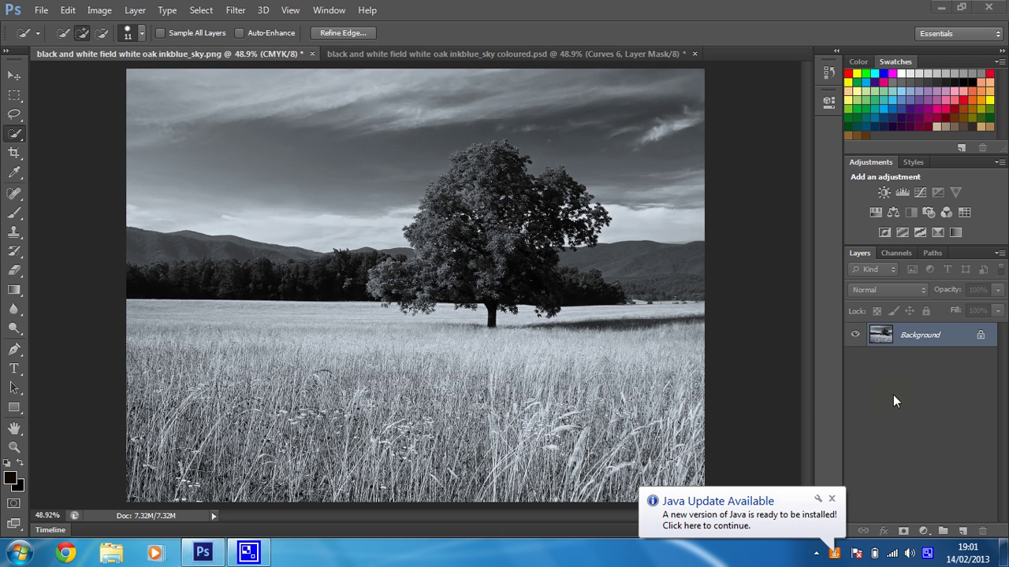
Step: Open Refine Edge for the sky selection and preview it as an outline and as a black-and-white mask
left_click(831, 499)
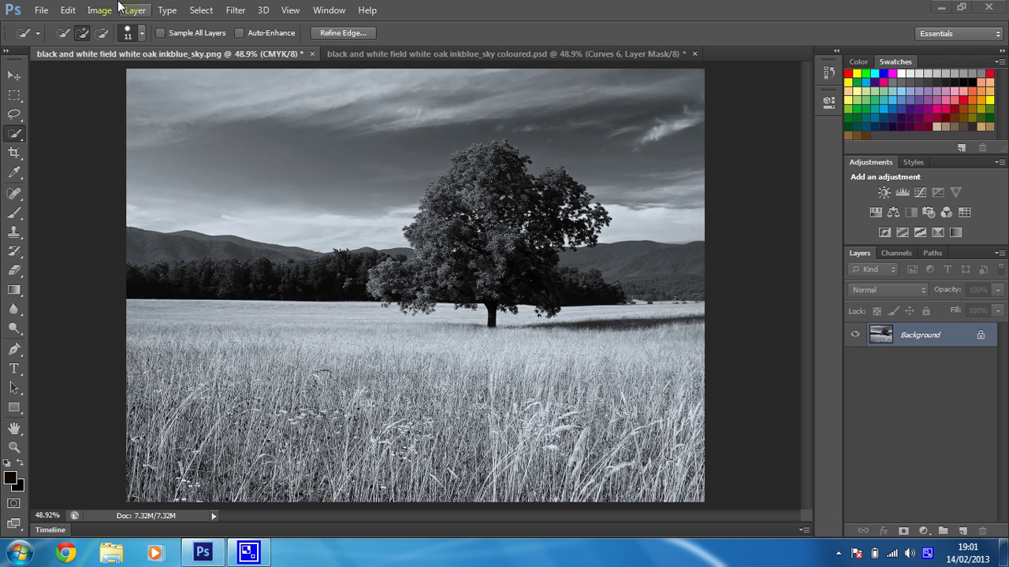
left_click(195, 11)
left_click(237, 158)
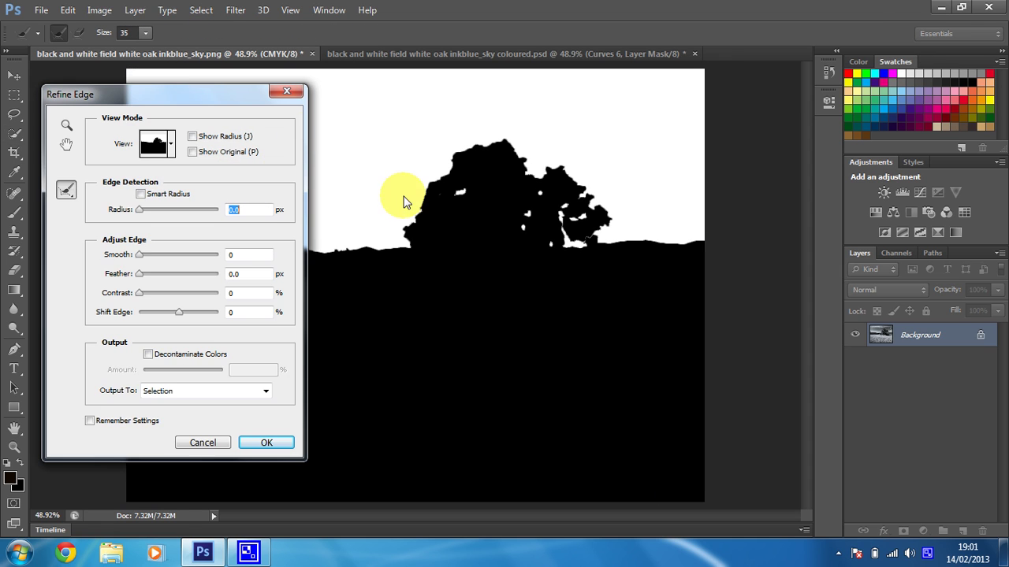
left_click_drag(194, 95, 841, 96)
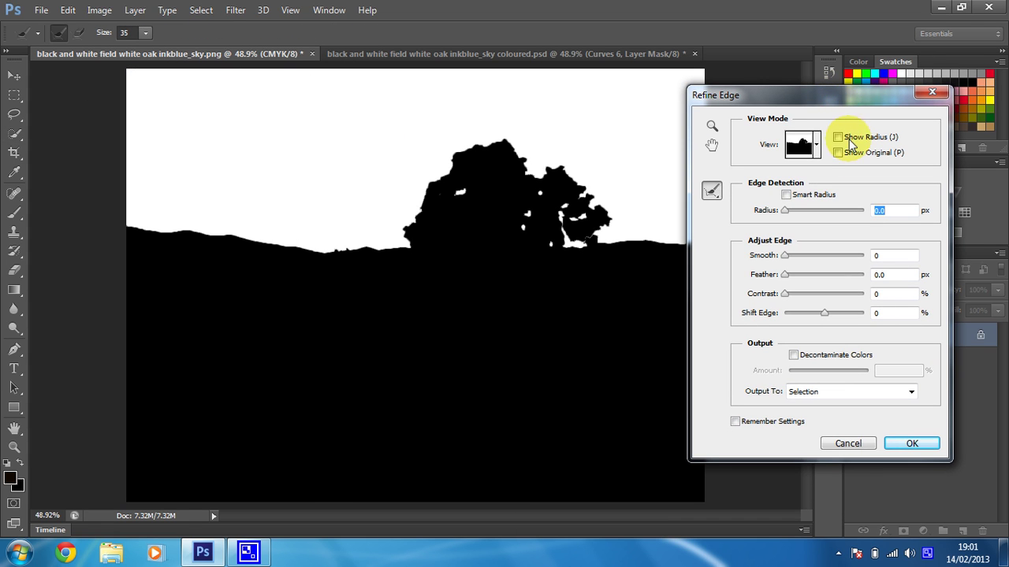
left_click(796, 153)
left_click(790, 182)
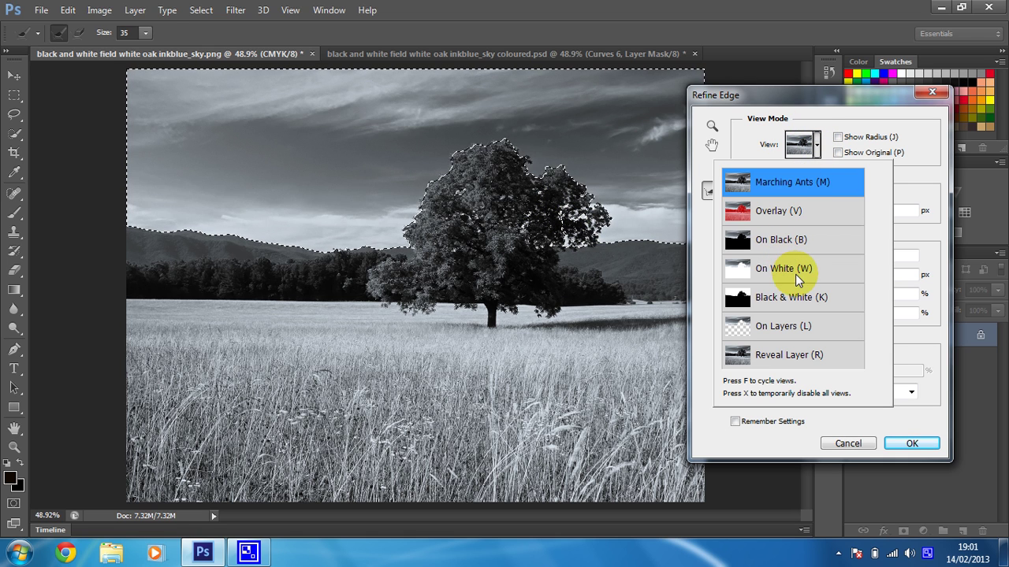
left_click(763, 305)
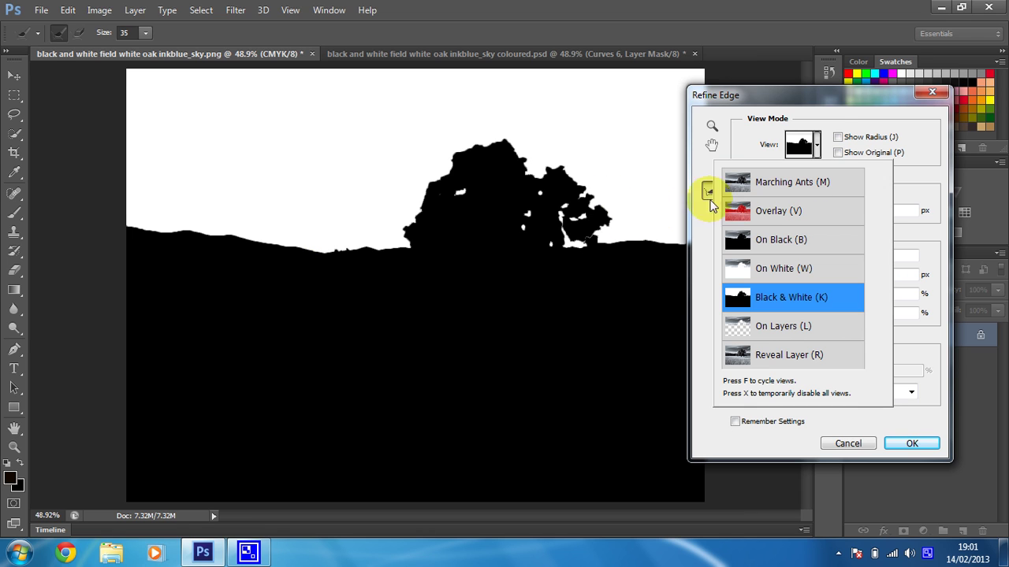
left_click(836, 118)
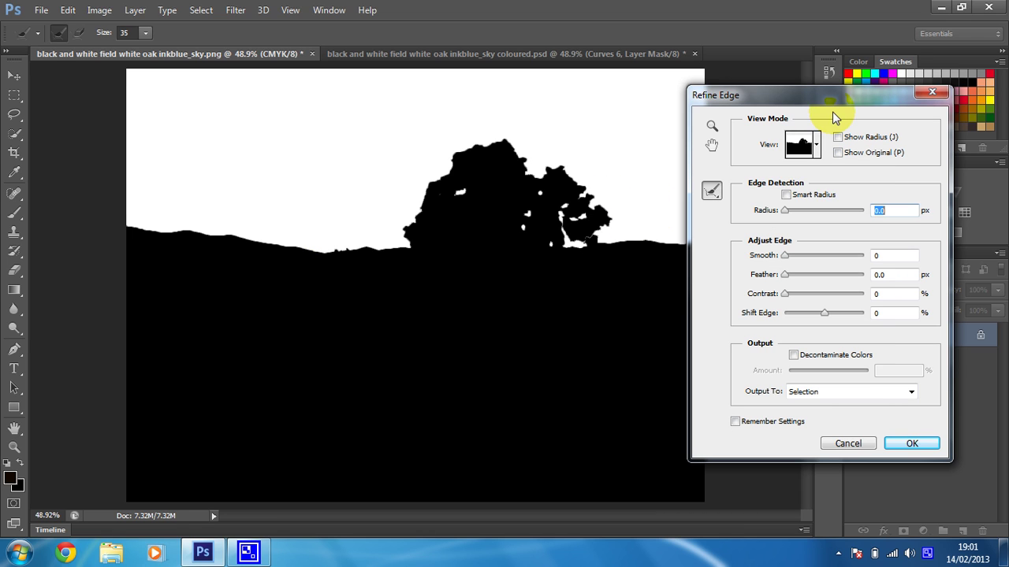
Step: Enable Smart Radius at 20 px, refine along the treetop, and apply the edge
left_click(786, 195)
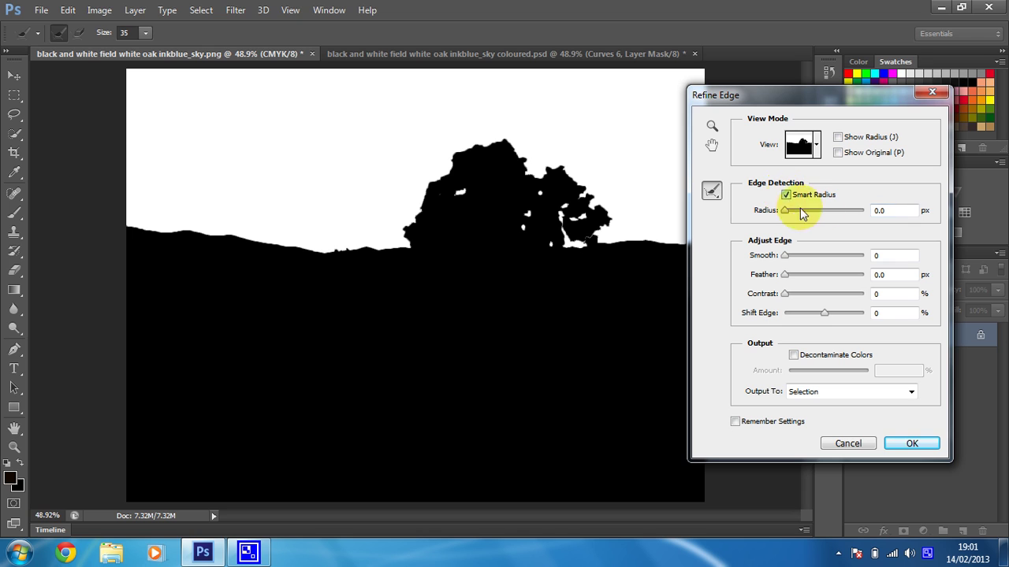
left_click(895, 211)
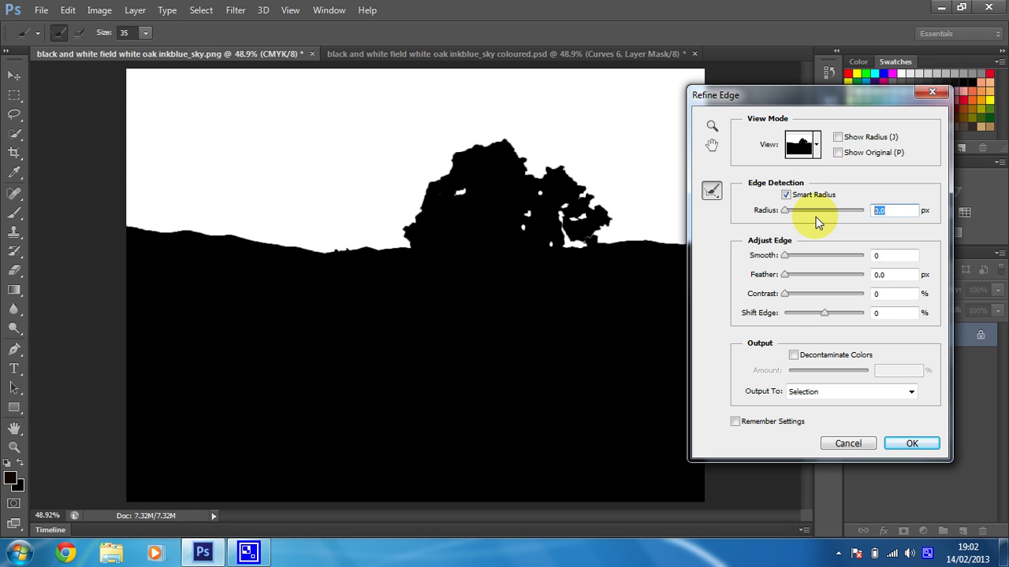
type("20")
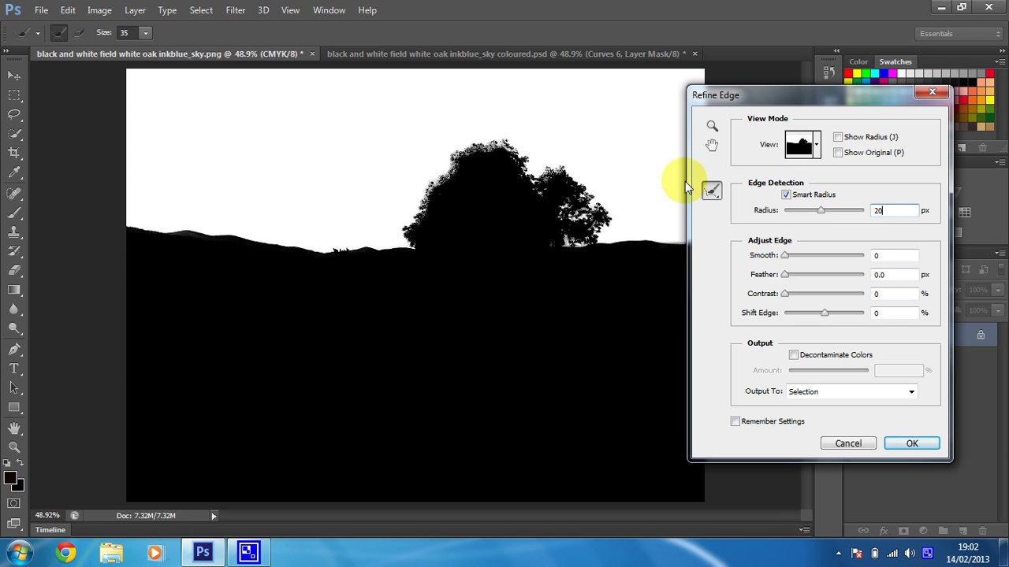
mouse_move(404, 239)
left_mouse_down()
mouse_move(445, 176)
mouse_move(567, 171)
mouse_move(595, 201)
mouse_move(581, 201)
mouse_move(596, 204)
mouse_move(594, 242)
left_mouse_up()
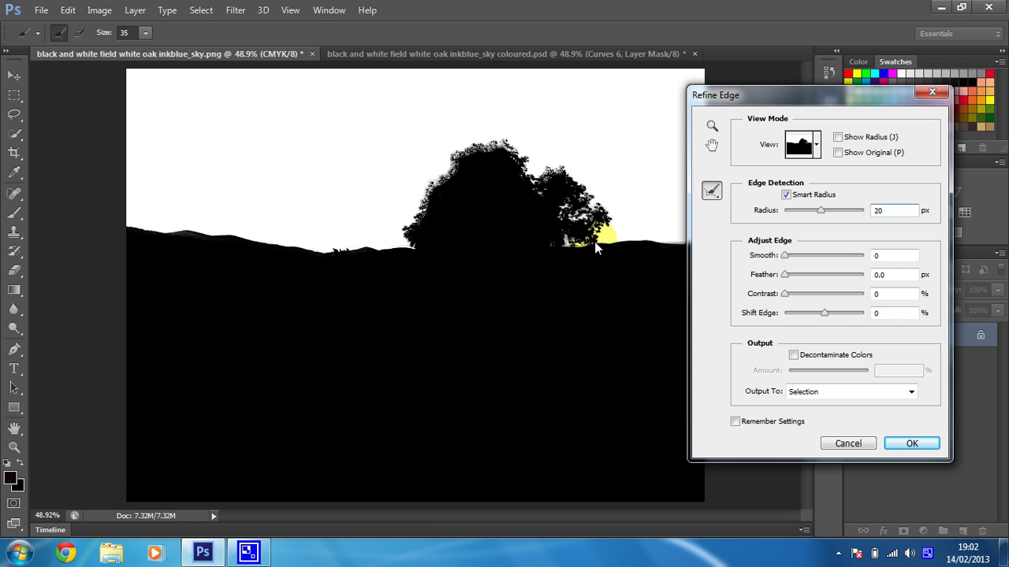
left_click(901, 446)
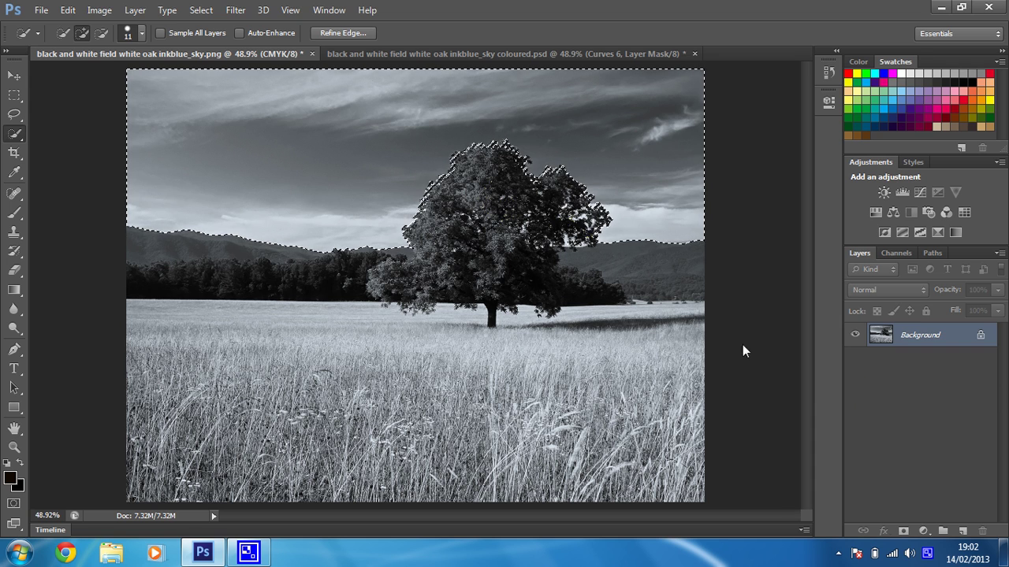
Step: Add a Curves adjustment layer masked to the sky selection
left_click(207, 167)
left_click(134, 175)
left_click(920, 348)
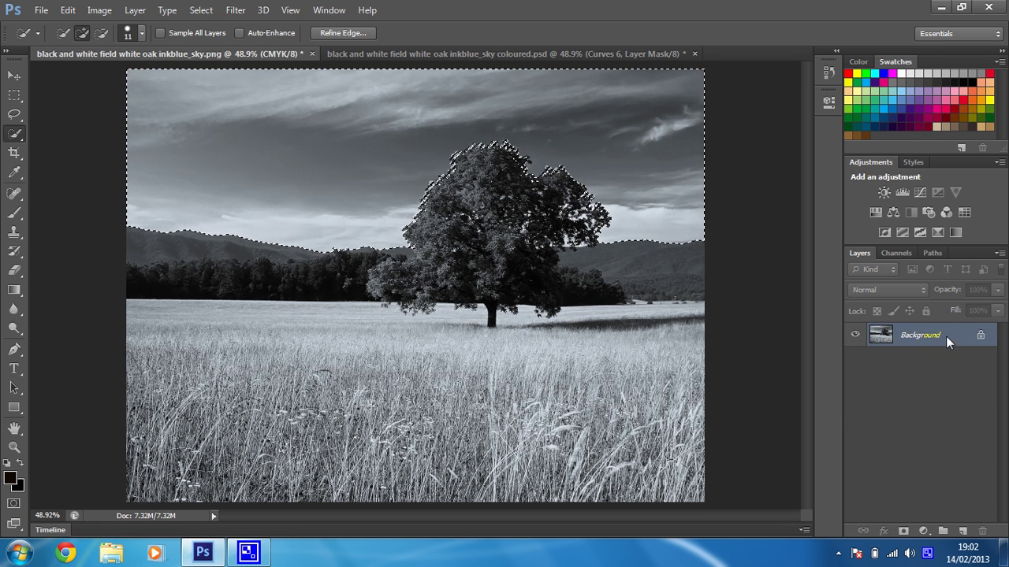
left_click(902, 336)
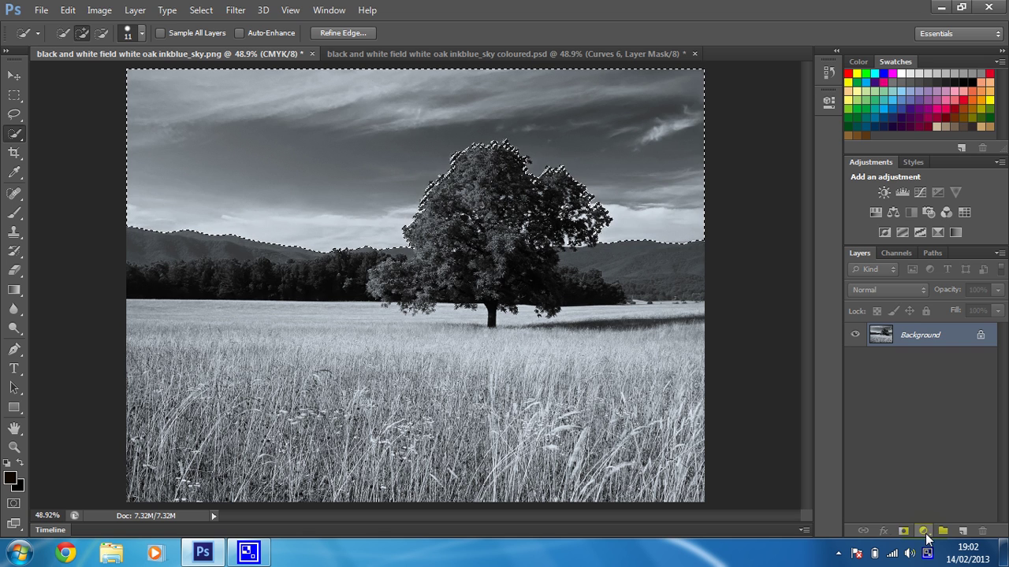
left_click(925, 532)
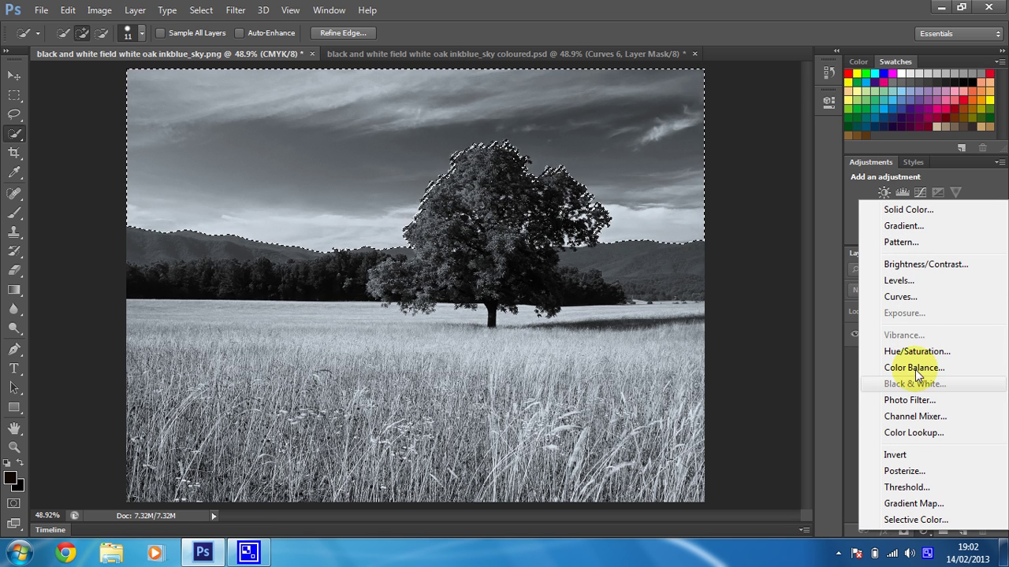
left_click(906, 296)
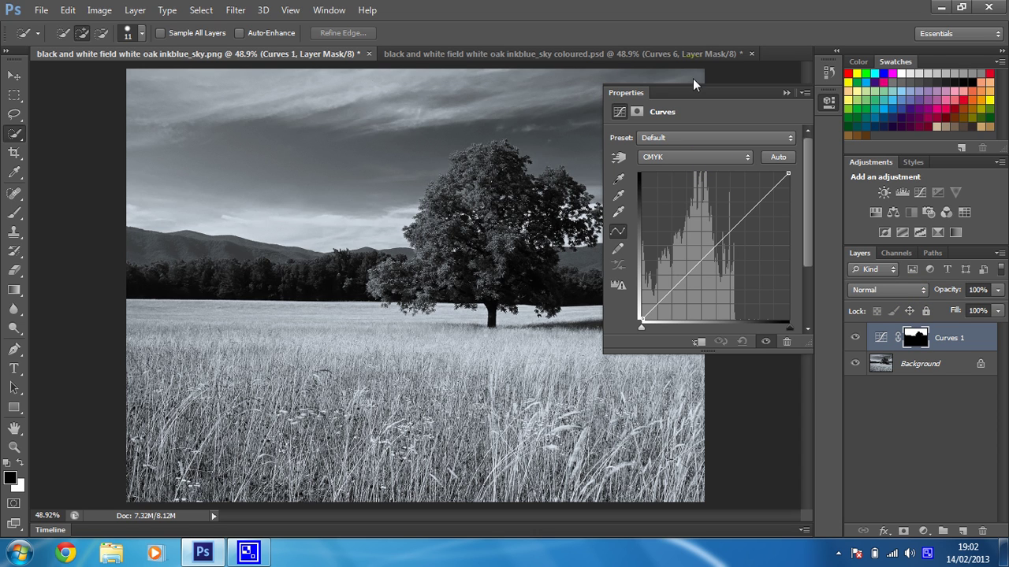
Step: Raise the Cyan curve, lower Yellow, and lower Magenta slightly to tint the sky blue
left_click(705, 158)
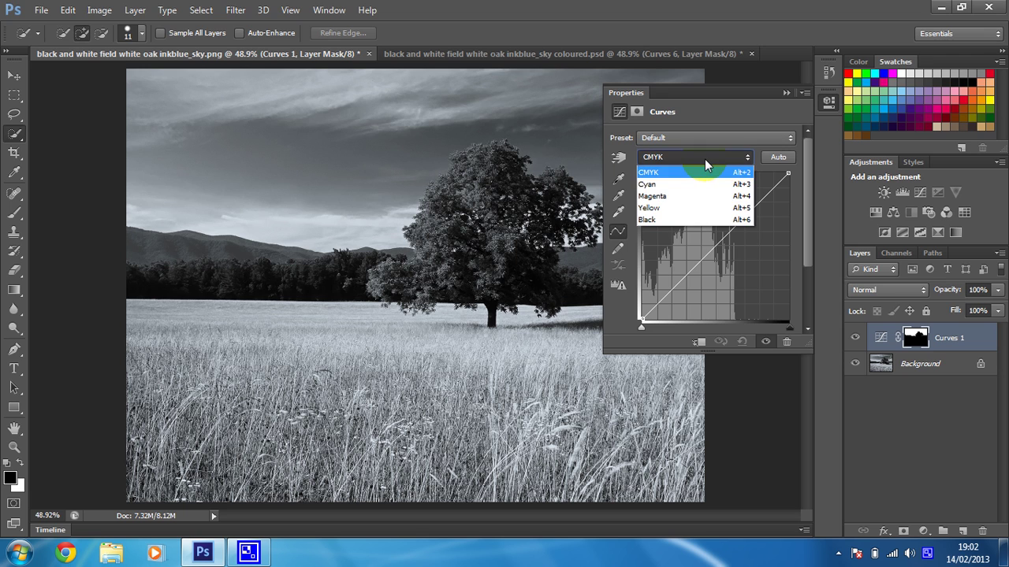
left_click(699, 183)
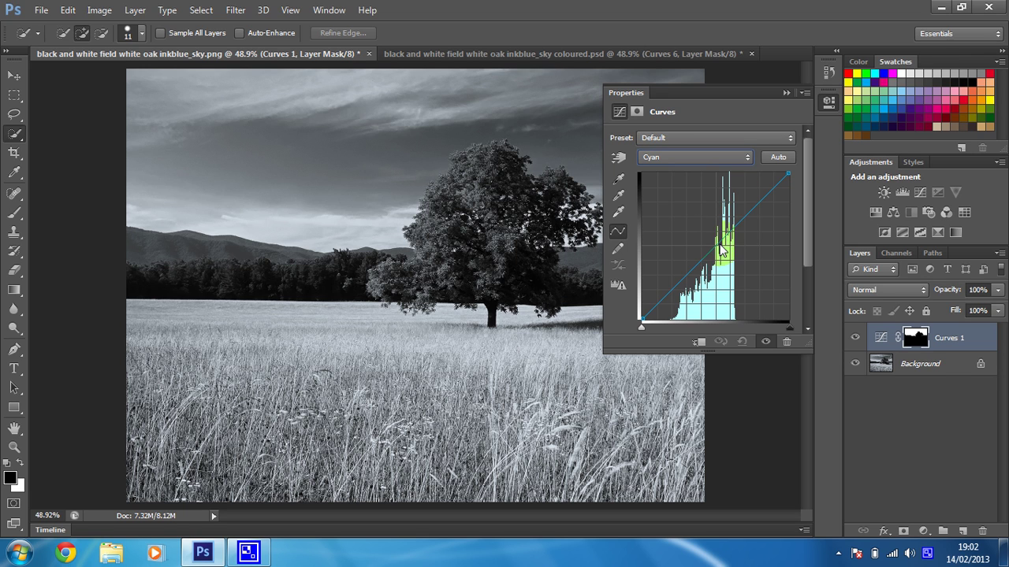
left_click_drag(721, 251, 710, 239)
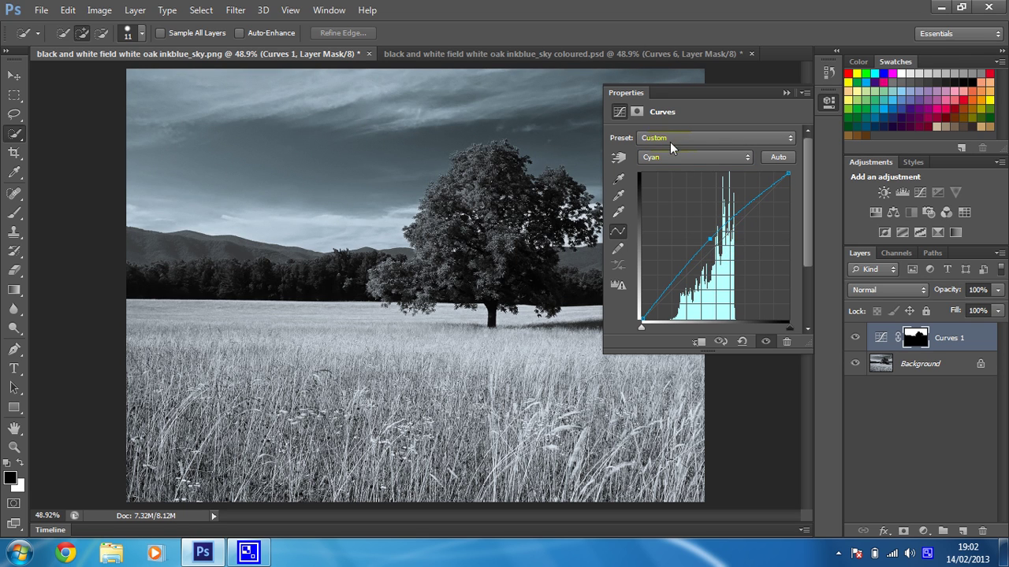
left_click(675, 157)
left_click(675, 207)
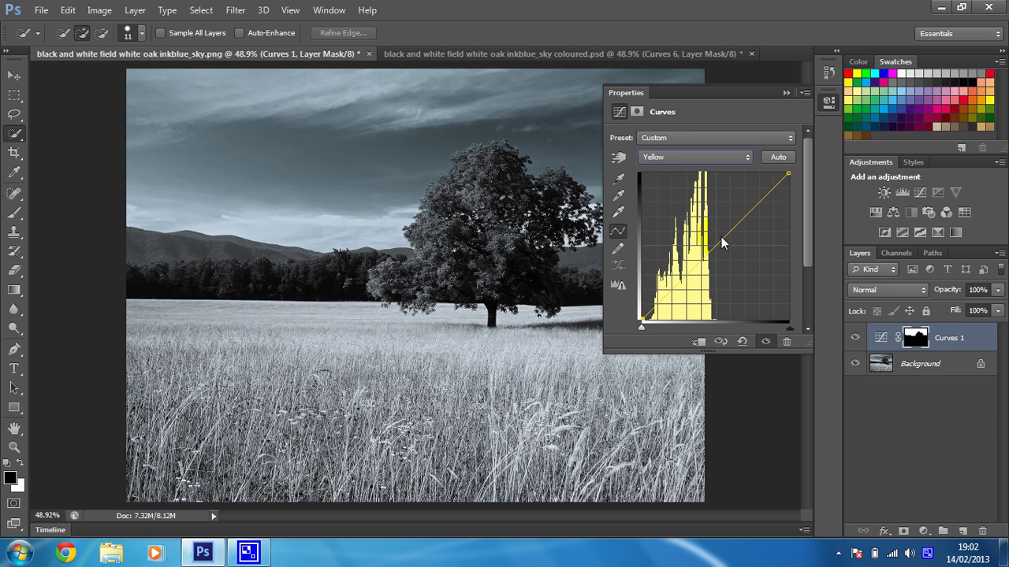
left_click_drag(723, 236, 732, 249)
left_click(693, 157)
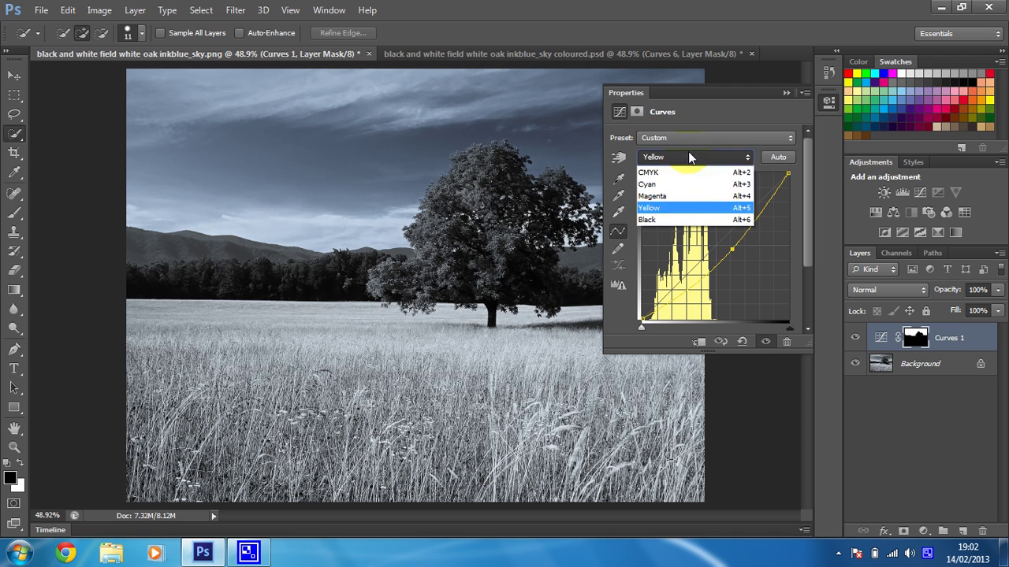
left_click(675, 196)
left_click_drag(720, 241, 721, 246)
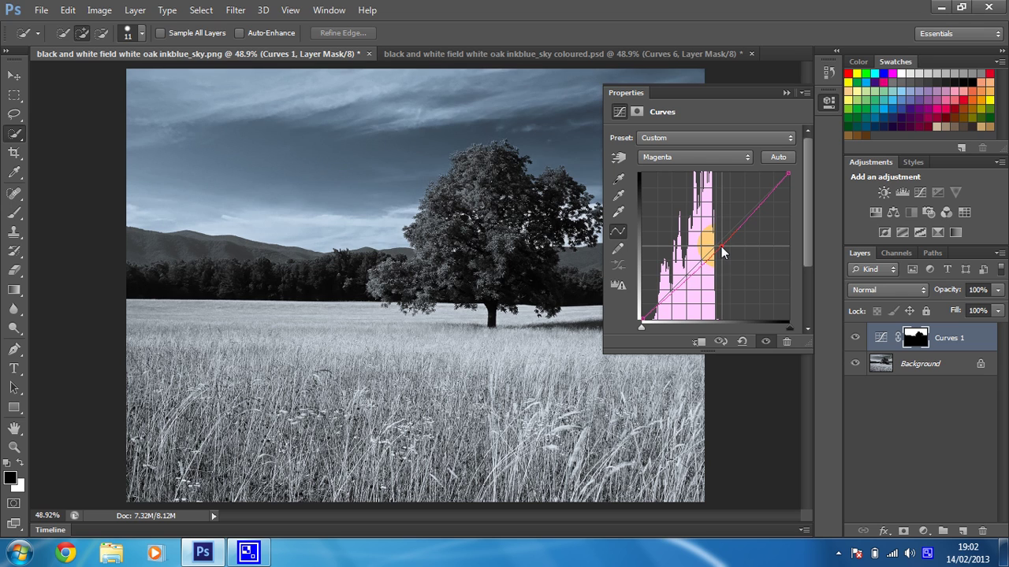
Step: Try and reset the Black curve, add more Cyan, and collapse the Properties panel
left_click(693, 162)
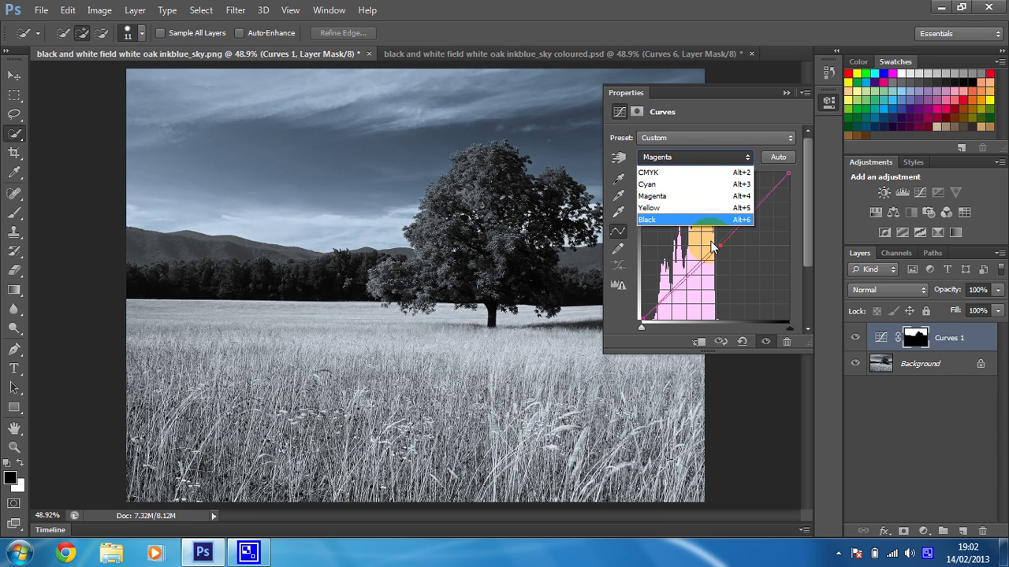
left_click(687, 221)
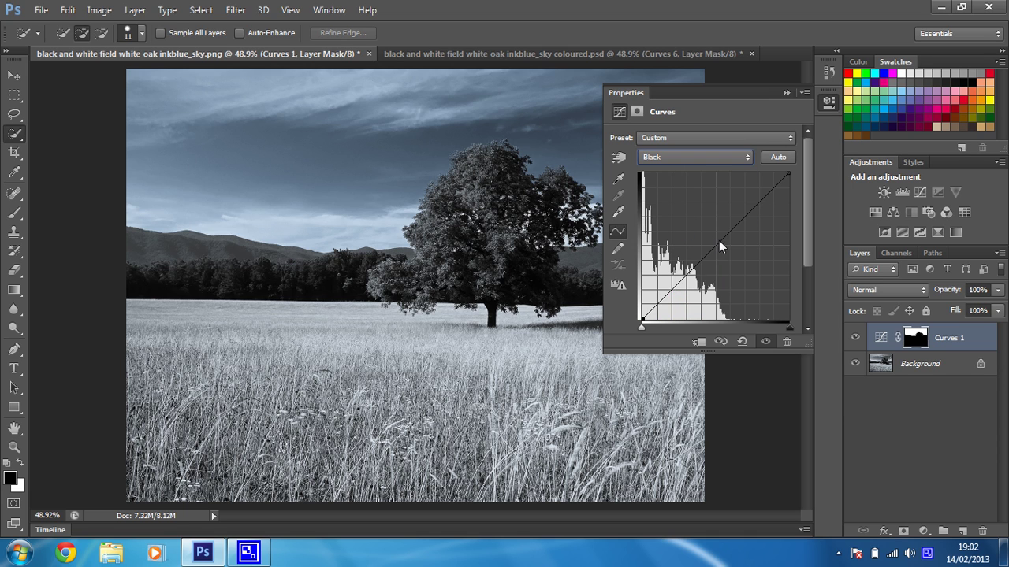
left_click_drag(719, 241, 711, 168)
left_click(705, 160)
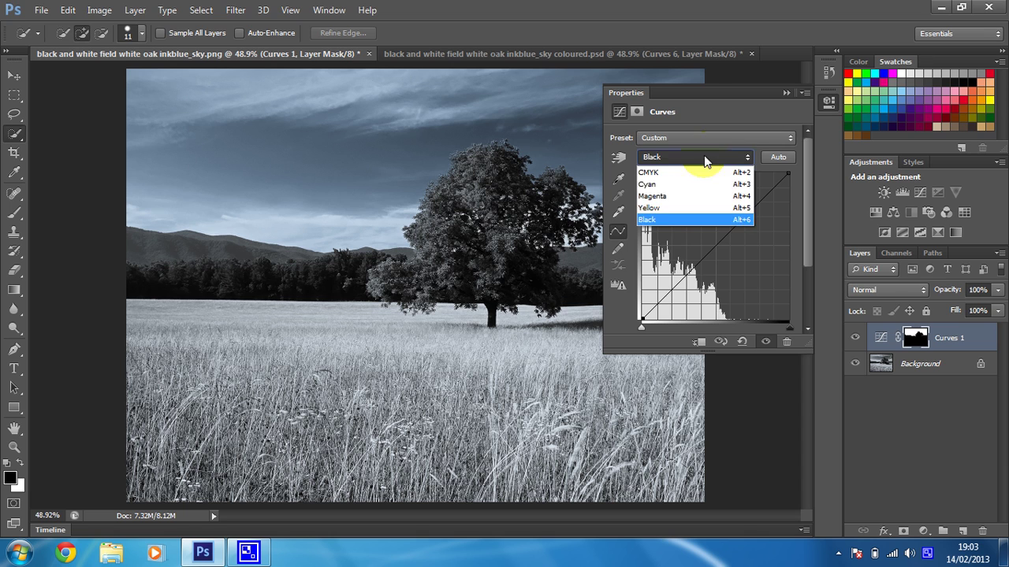
left_click(694, 184)
left_click_drag(712, 238, 703, 235)
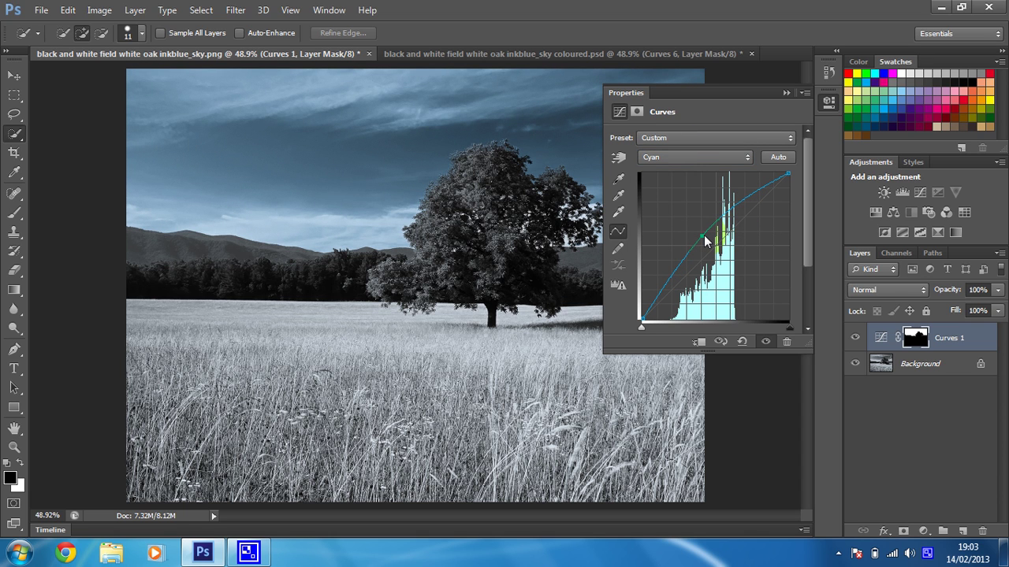
left_click(784, 95)
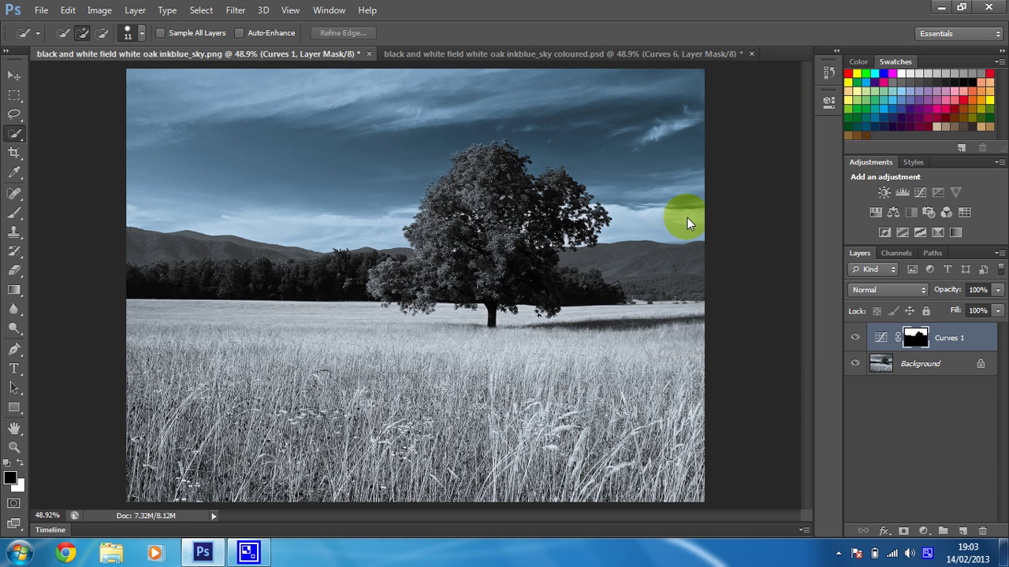
Step: On the Background layer, brush the grass field from its bottom edge up to the horizon
left_click(923, 364)
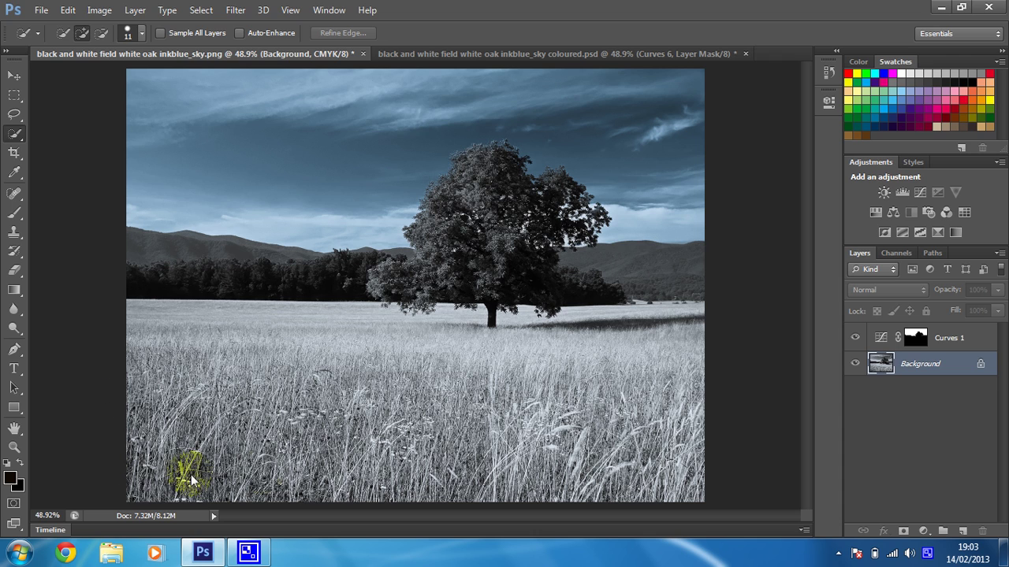
mouse_move(191, 478)
left_mouse_down()
mouse_move(476, 465)
mouse_move(710, 470)
mouse_move(687, 435)
mouse_move(350, 422)
mouse_move(81, 433)
left_mouse_up()
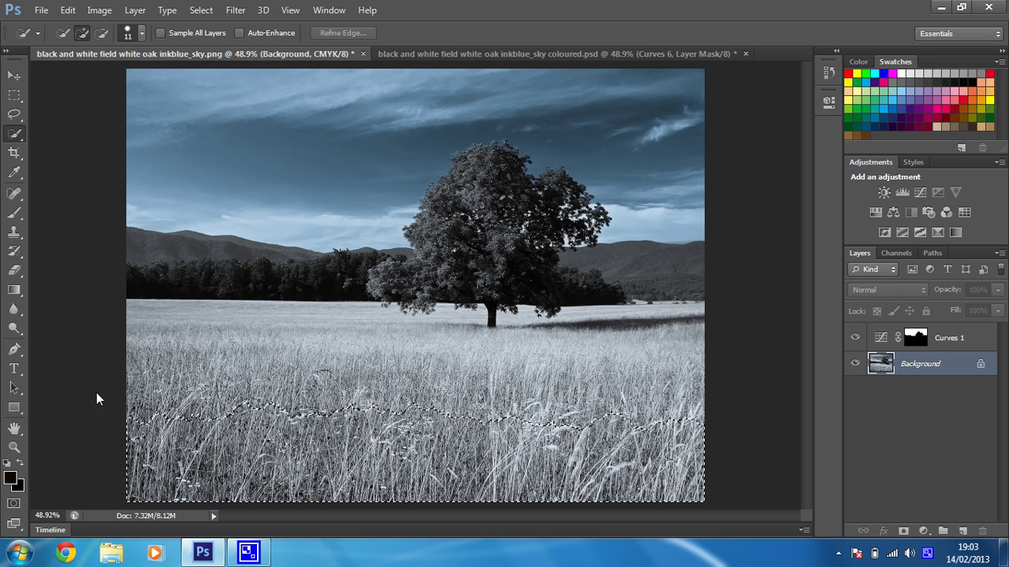
left_click_drag(374, 383, 506, 382)
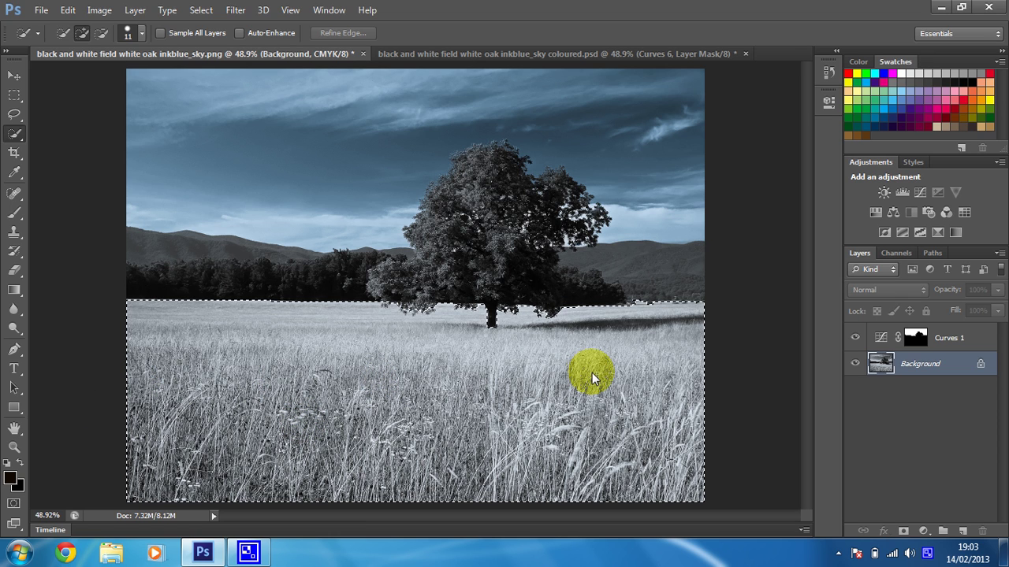
left_click_drag(592, 373, 592, 373)
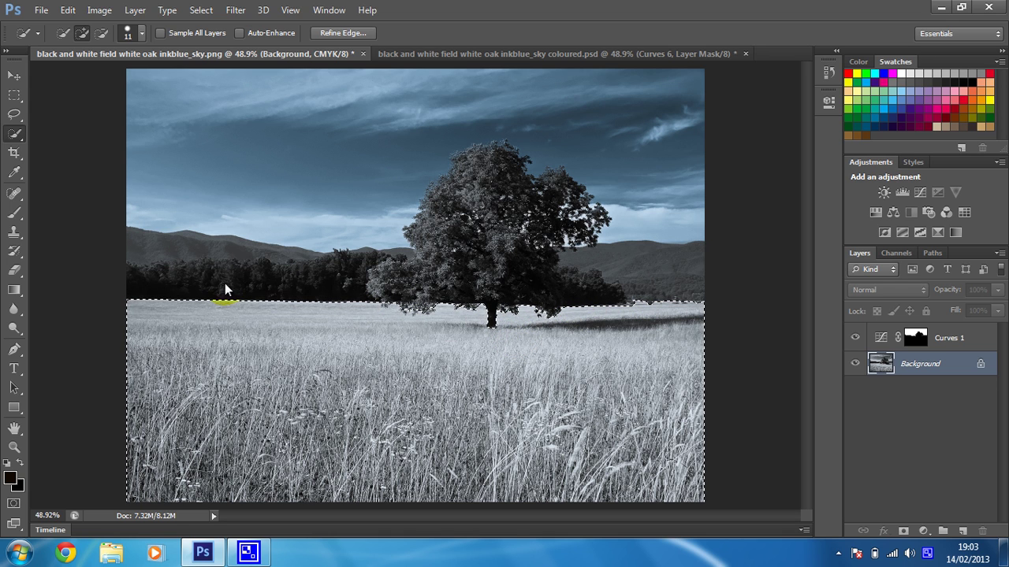
Step: Zoom in on the tree and horizon and subtract stray patches near the oak's lower-left foliage
left_click(14, 447)
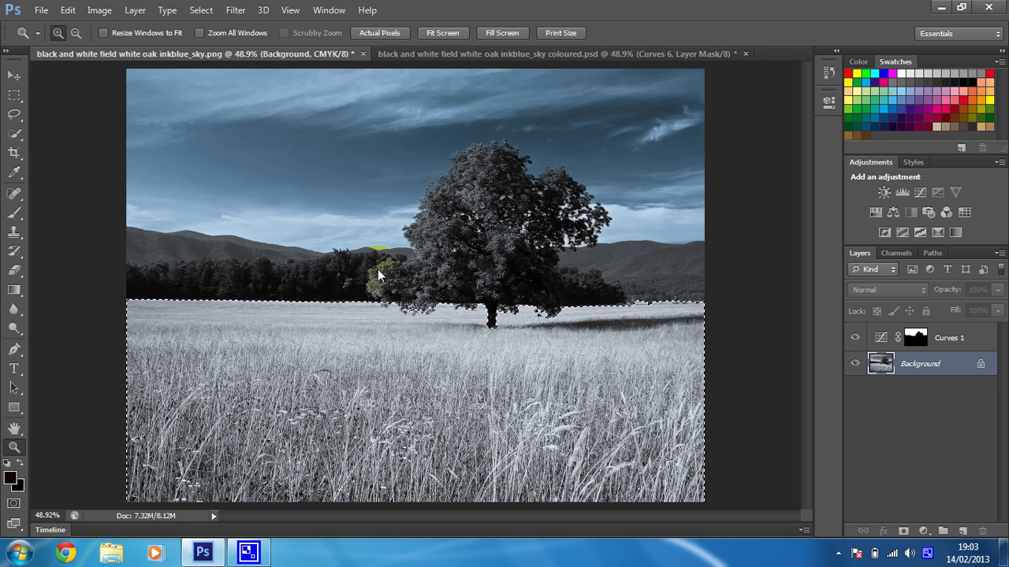
left_click_drag(378, 268, 684, 357)
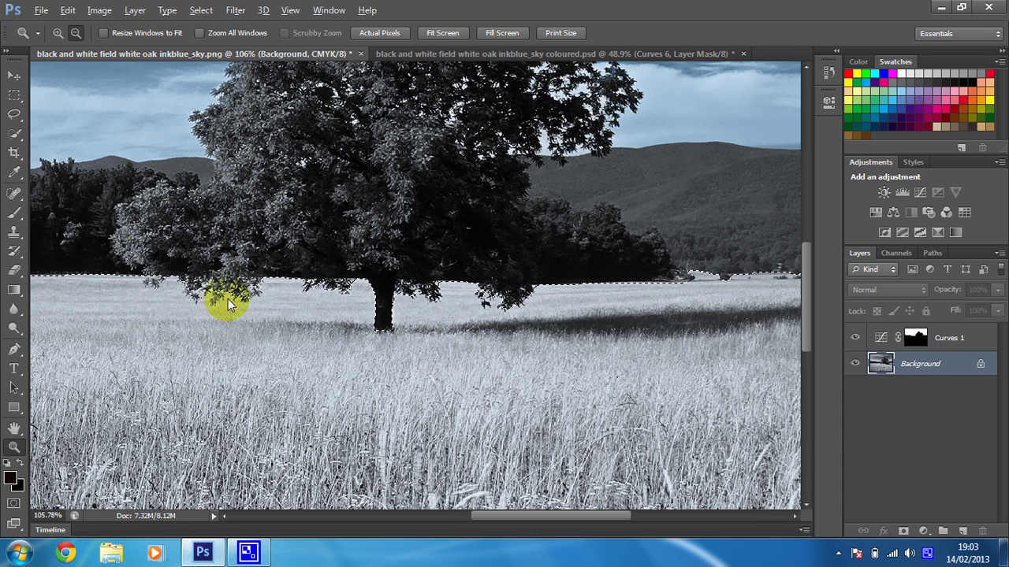
left_click(15, 133)
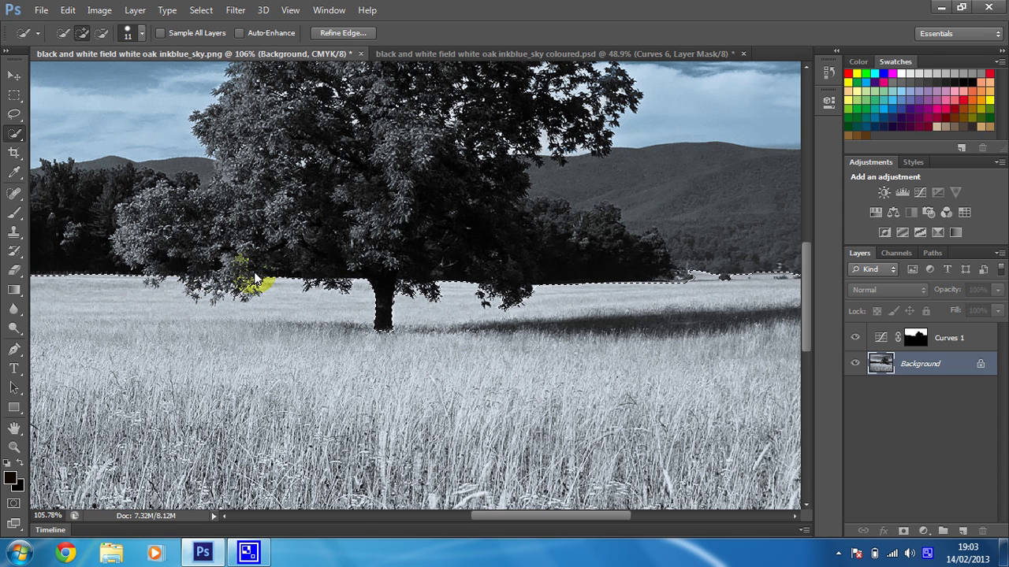
key("alt")
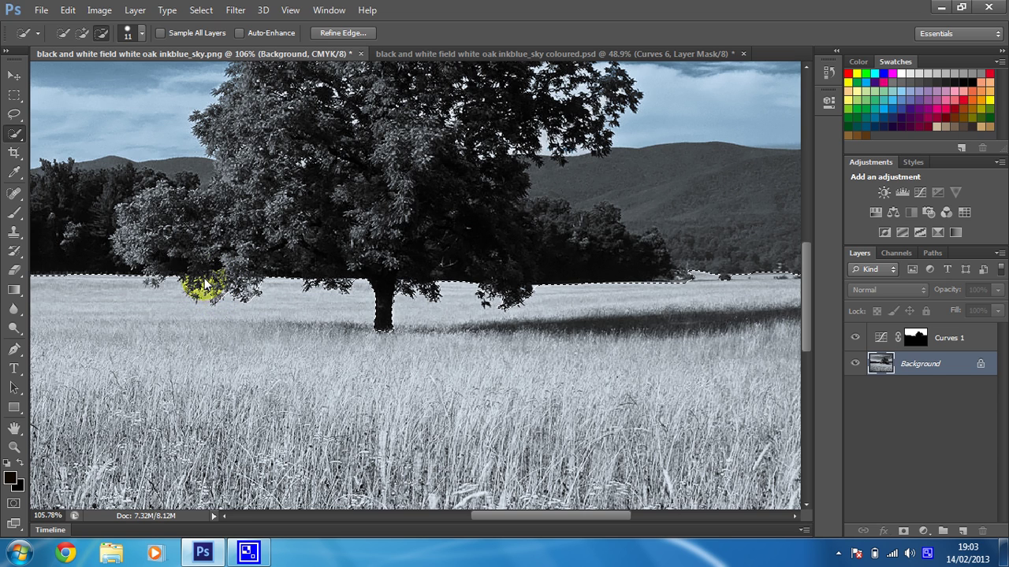
left_click(180, 296, "alt")
left_click(178, 310)
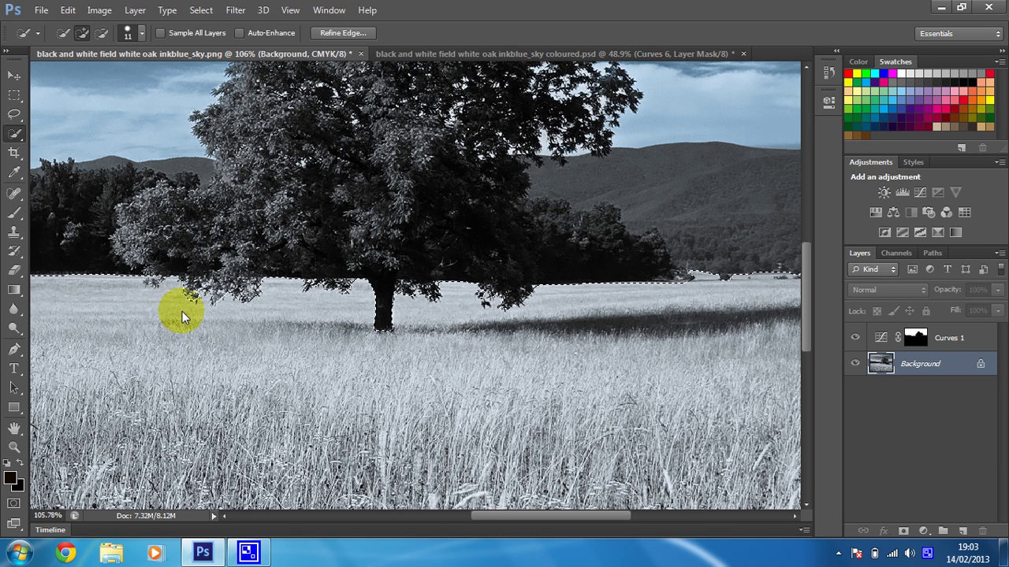
Step: Extend the field selection along the ground and right horizon, pull it off the foliage, then fit the image
mouse_move(346, 324)
left_mouse_down()
mouse_move(480, 323)
mouse_move(496, 304)
mouse_move(536, 298)
left_mouse_up()
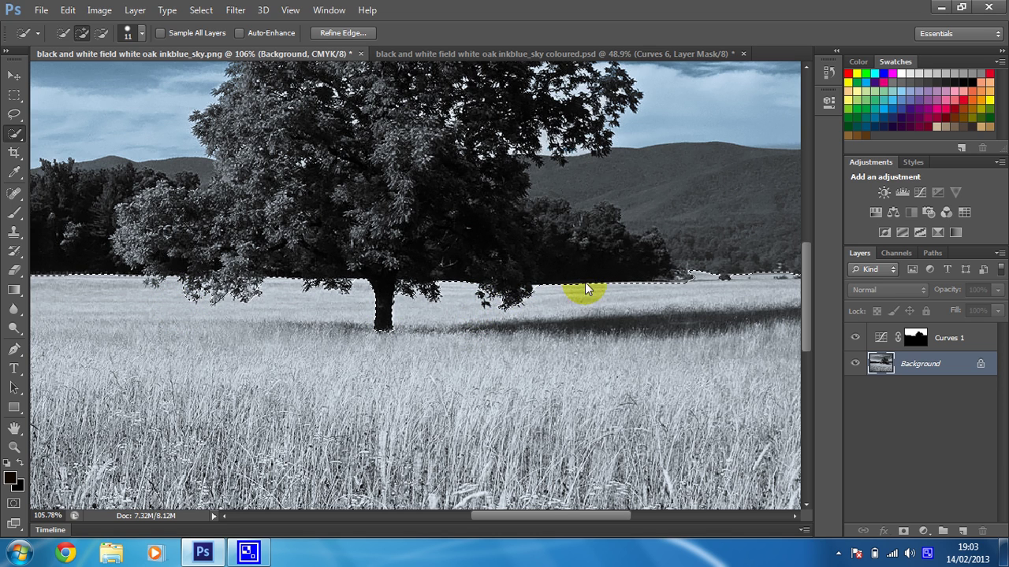
left_click(713, 288)
left_click_drag(713, 288, 777, 282)
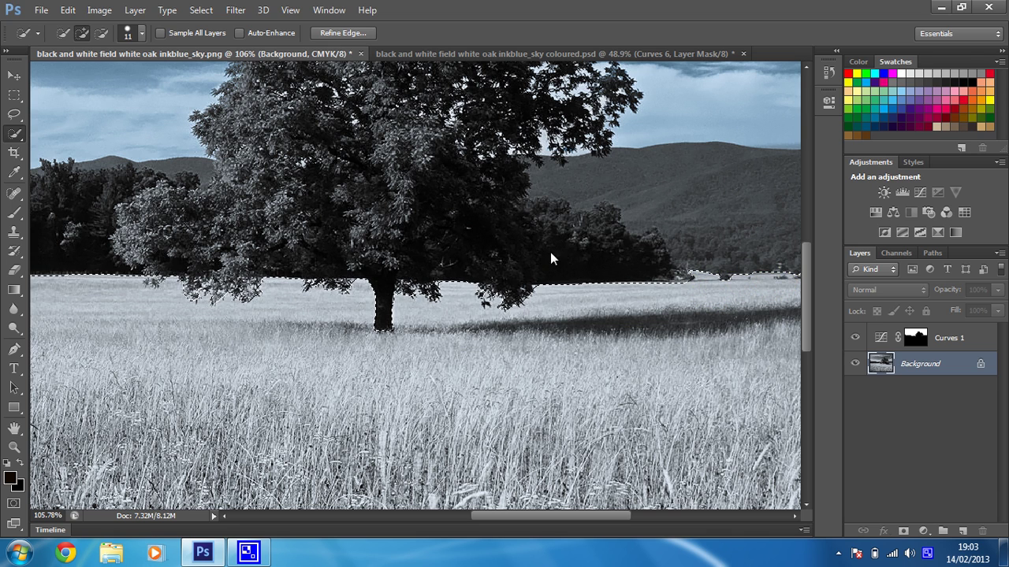
left_click(268, 296)
mouse_move(268, 296)
left_mouse_down()
mouse_move(144, 286)
mouse_move(185, 322)
left_mouse_up()
key("alt")
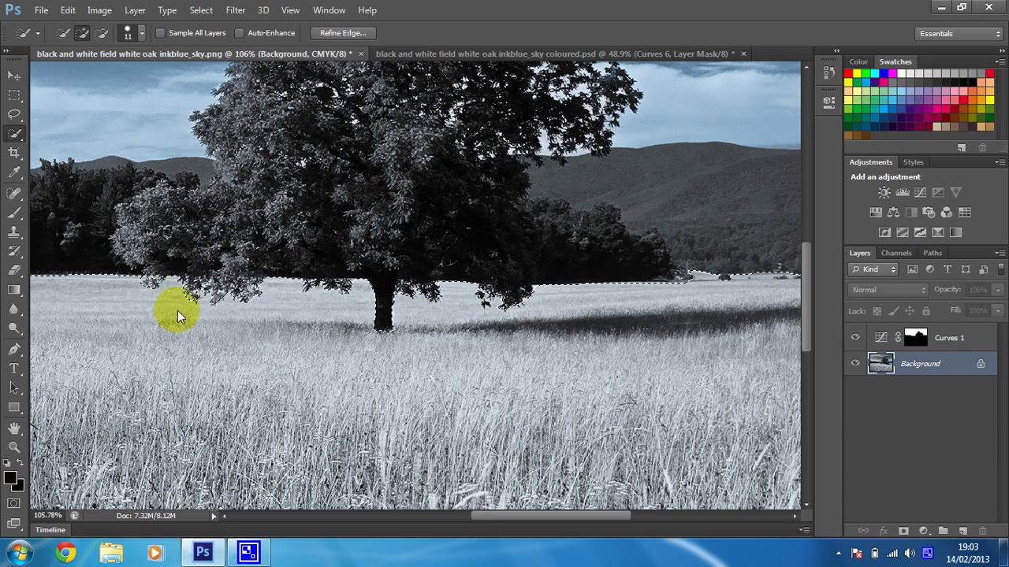
key("ctrl+0")
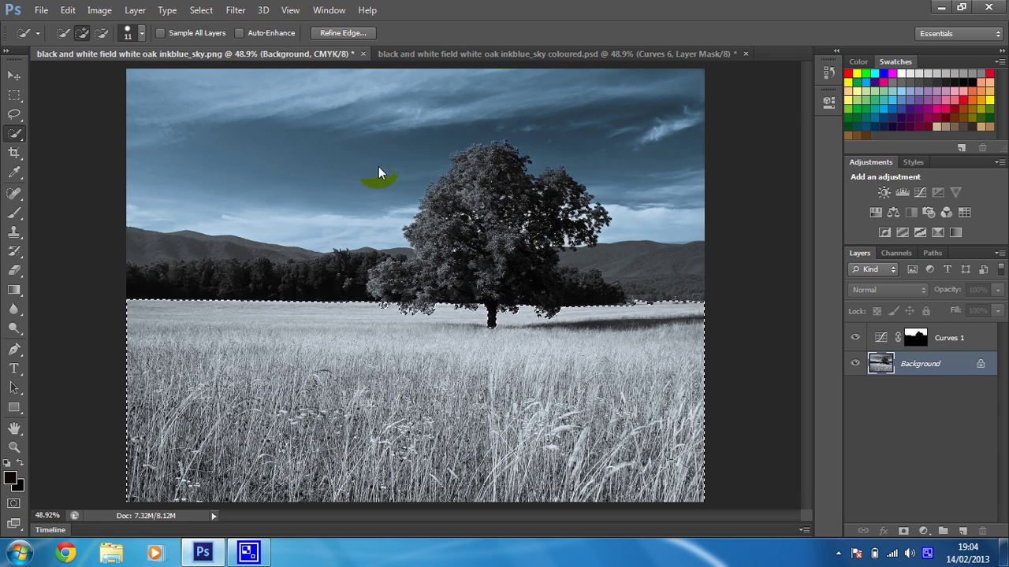
Step: In Select > Refine Edge, tick Smart Radius, set Radius to 10 px and apply to the field
left_click(192, 15)
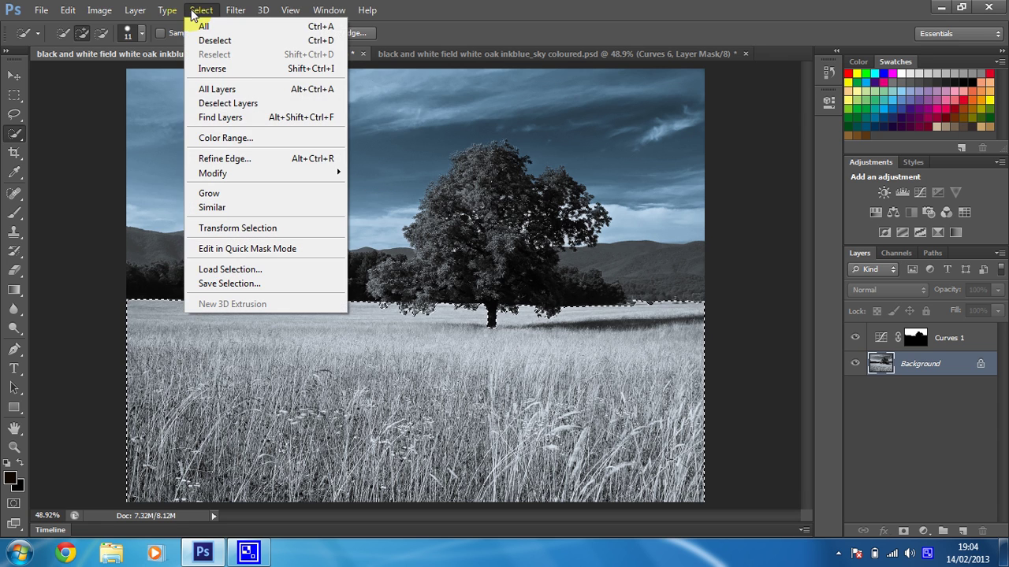
left_click(257, 160)
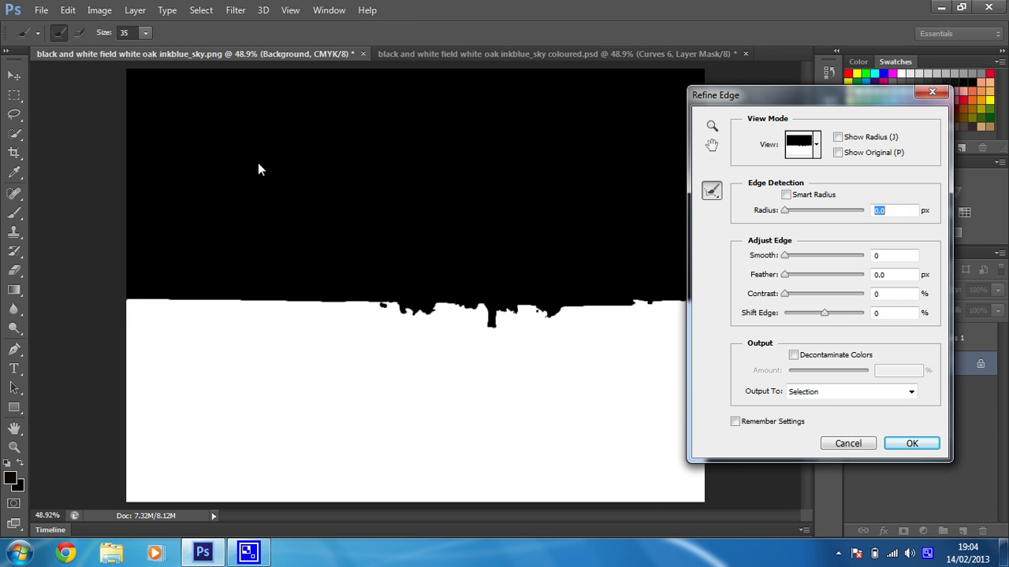
left_click(786, 195)
left_click(881, 210)
type("10")
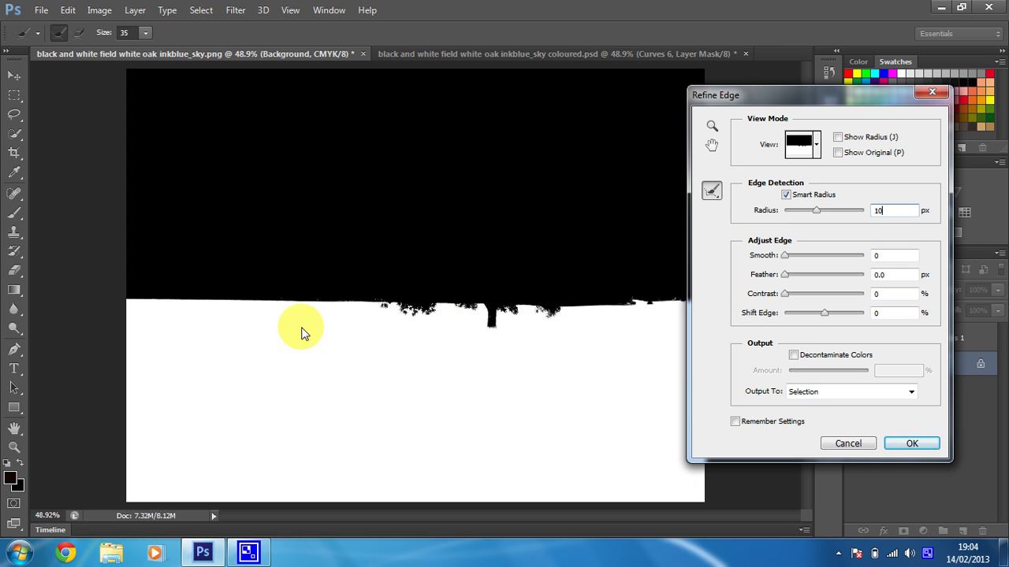
left_click(911, 445)
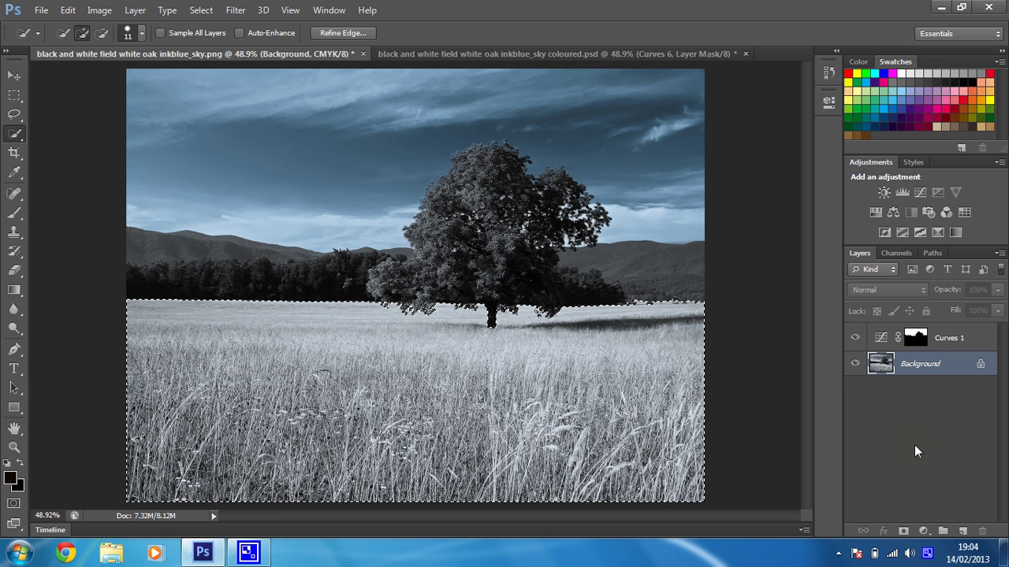
Step: Add a field-masked Curves layer, raising the Yellow curve and lowering Cyan
left_click(923, 532)
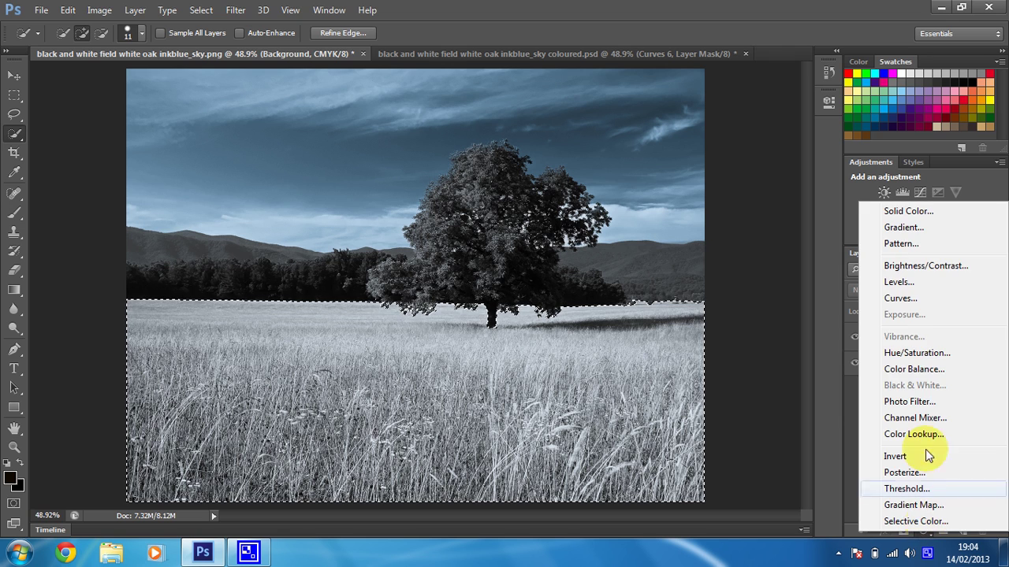
left_click(894, 298)
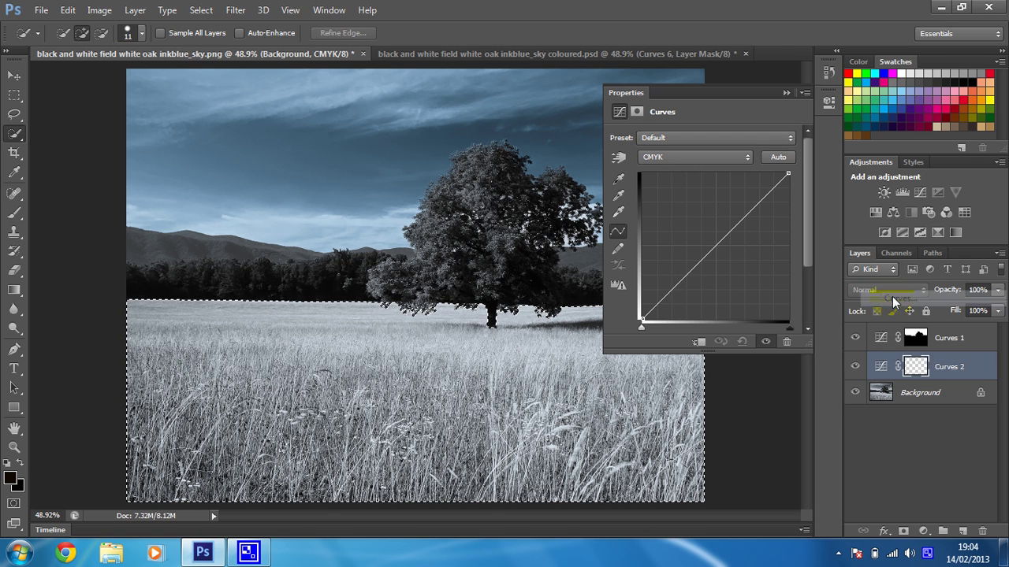
left_click(688, 156)
left_click(675, 205)
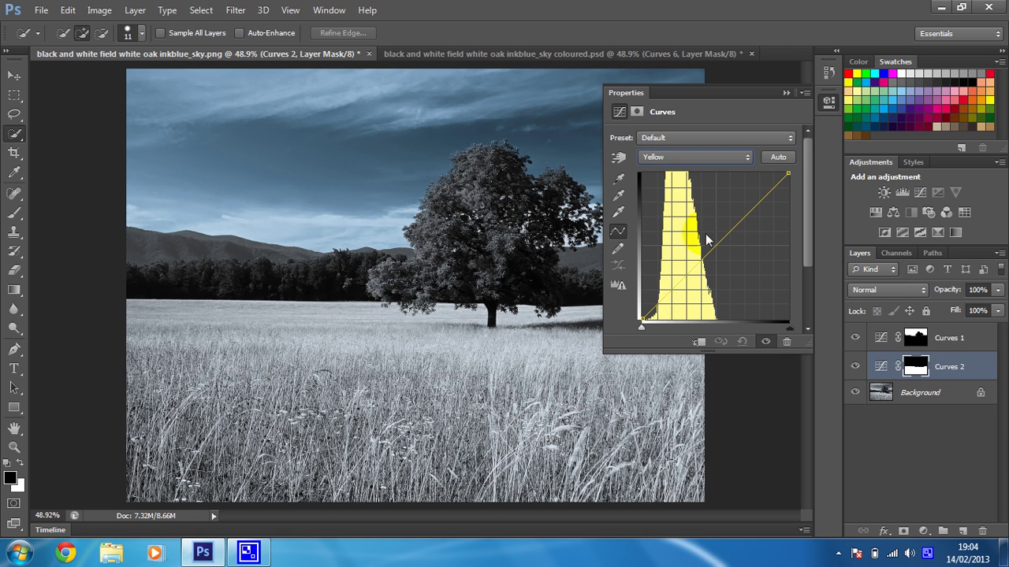
mouse_move(722, 236)
left_mouse_down()
mouse_move(694, 227)
mouse_move(703, 234)
left_mouse_up()
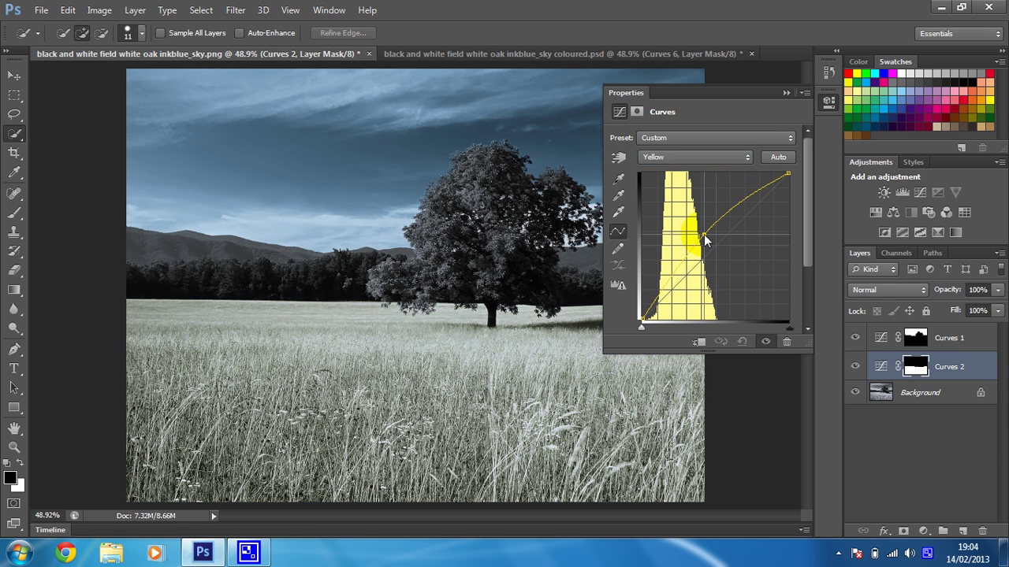
left_click(679, 157)
left_click(680, 189)
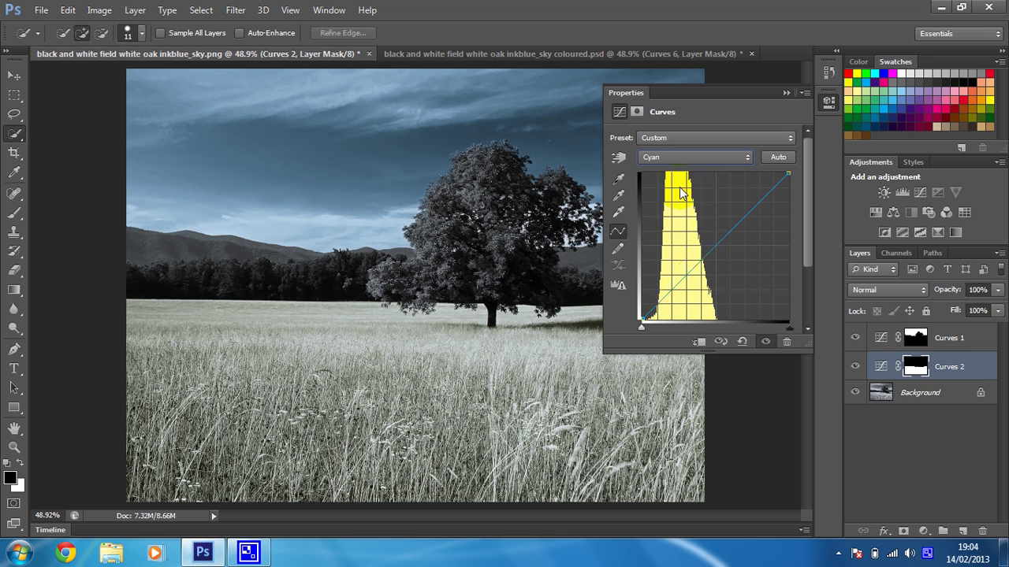
left_click(720, 241)
left_click_drag(724, 239, 743, 250)
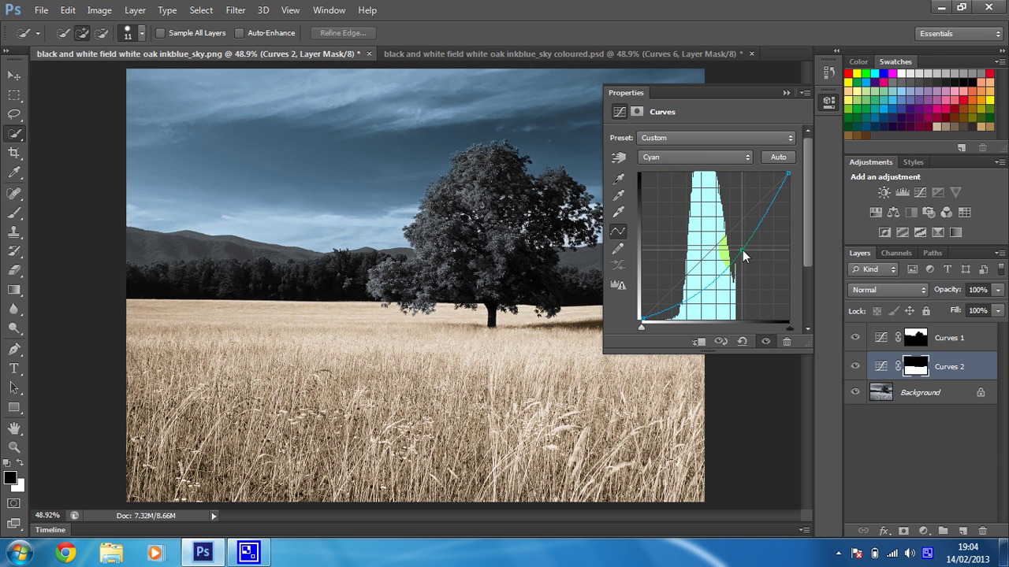
Step: Lift Magenta slightly, push Yellow further for golden grass, and collapse the Properties panel
left_click(692, 158)
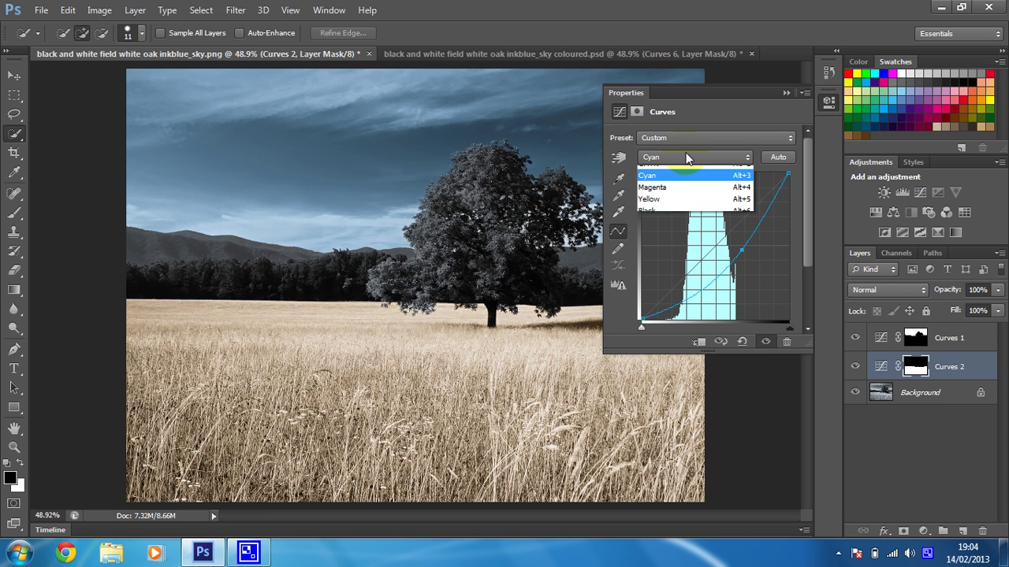
left_click(668, 195)
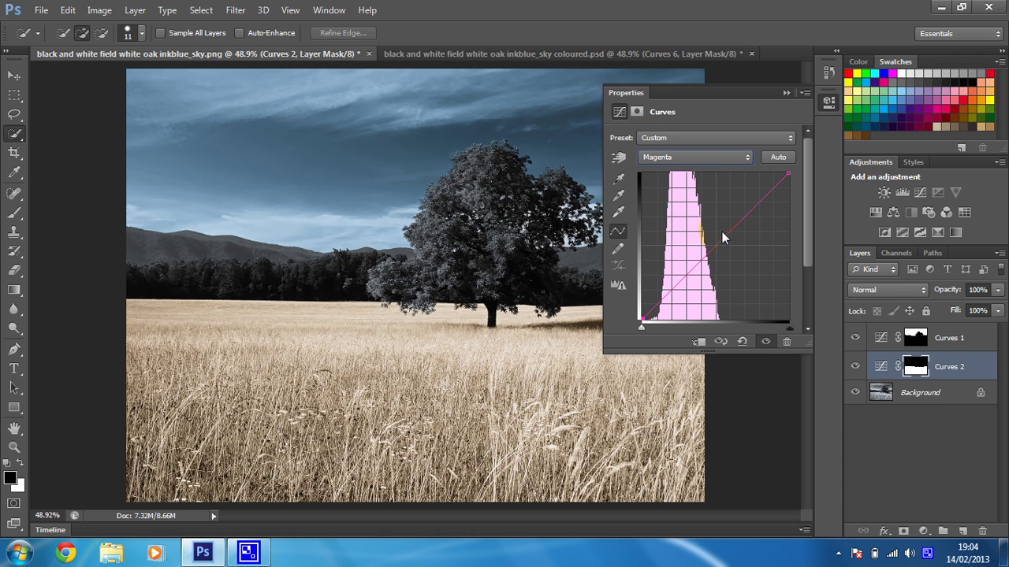
mouse_move(724, 233)
left_mouse_down()
mouse_move(709, 215)
mouse_move(719, 236)
left_mouse_up()
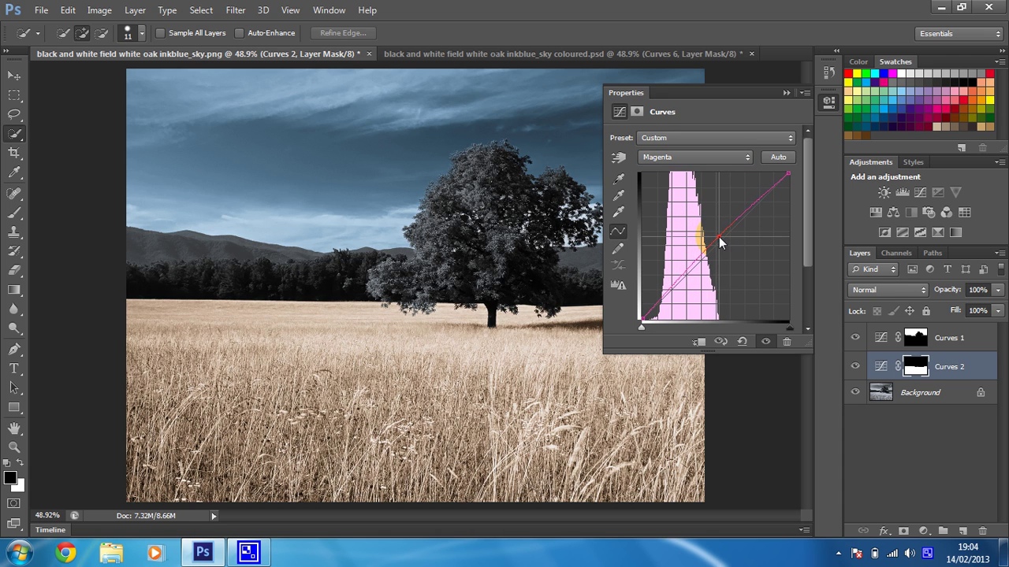
left_click(687, 155)
left_click(687, 208)
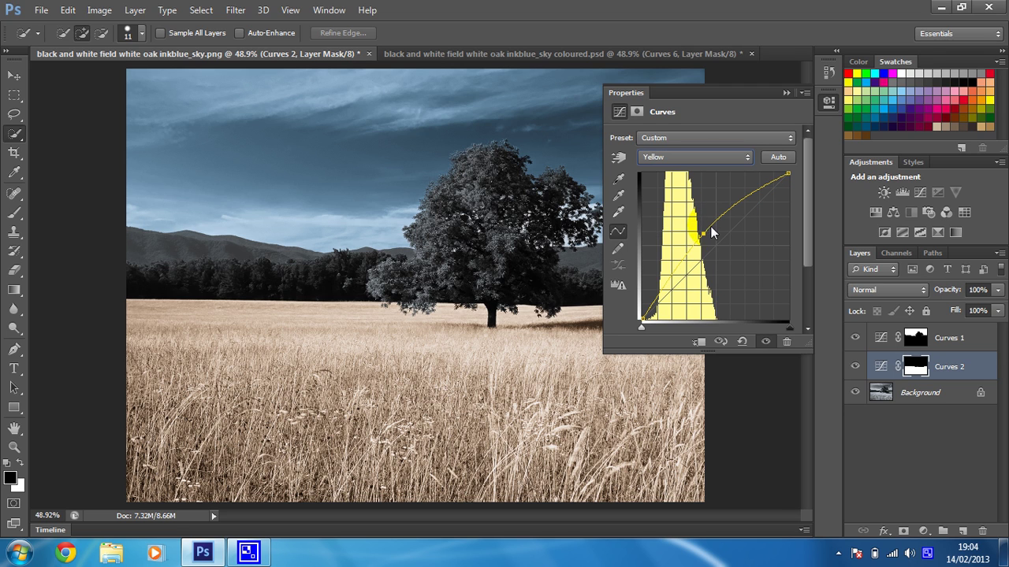
mouse_move(702, 235)
left_mouse_down()
mouse_move(712, 202)
mouse_move(677, 203)
mouse_move(686, 225)
left_mouse_up()
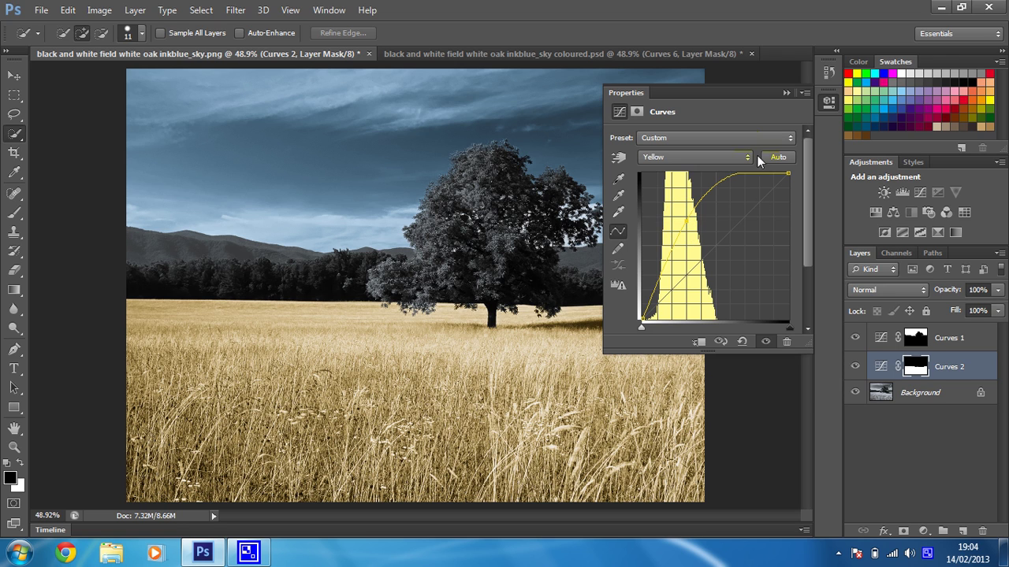
left_click(786, 93)
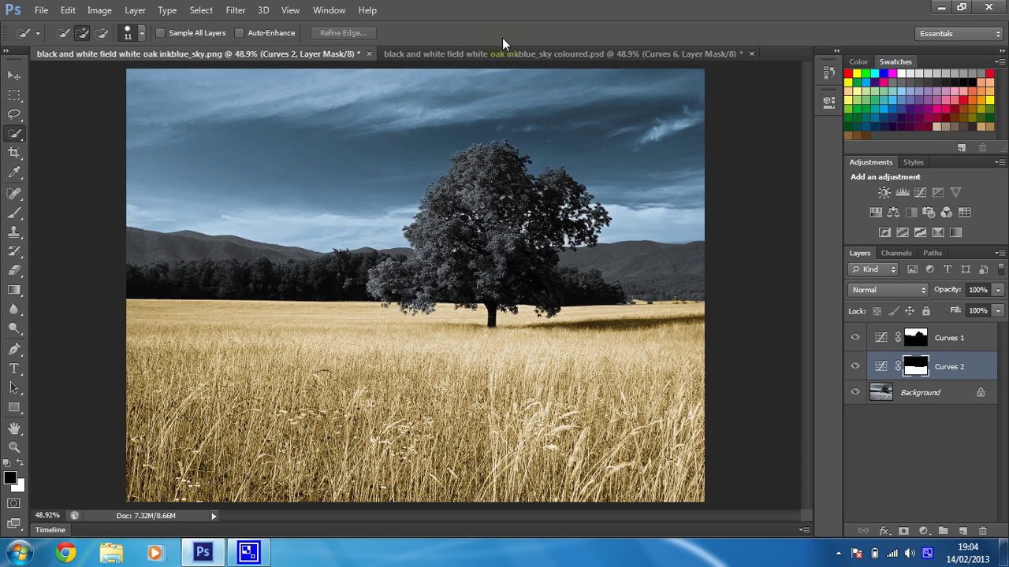
Step: In the 'sky coloured.psd' tab, turn on the Curves adjustment layers for sky, treeline and the rest
left_click(519, 54)
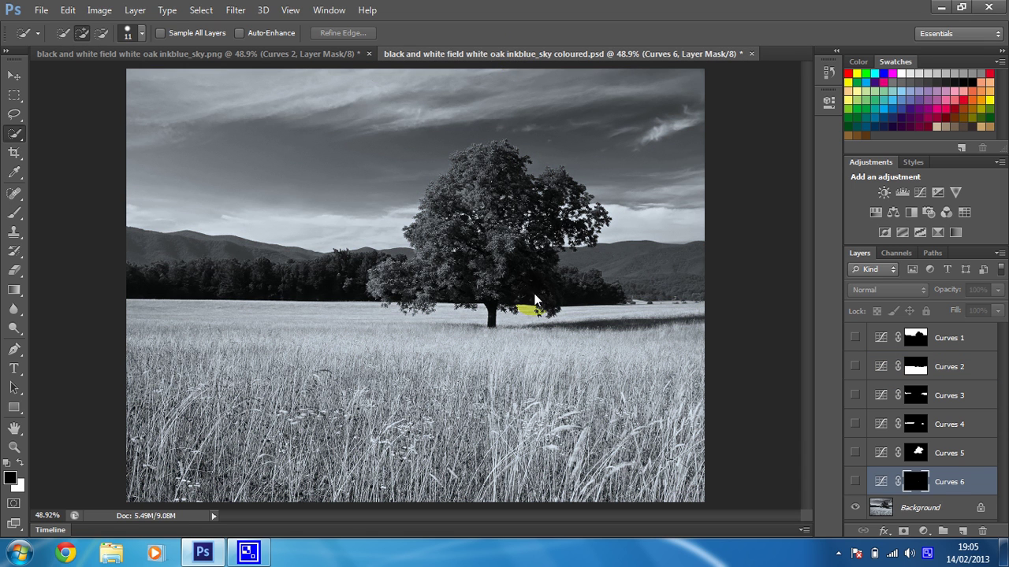
left_click(952, 461)
left_click(855, 337)
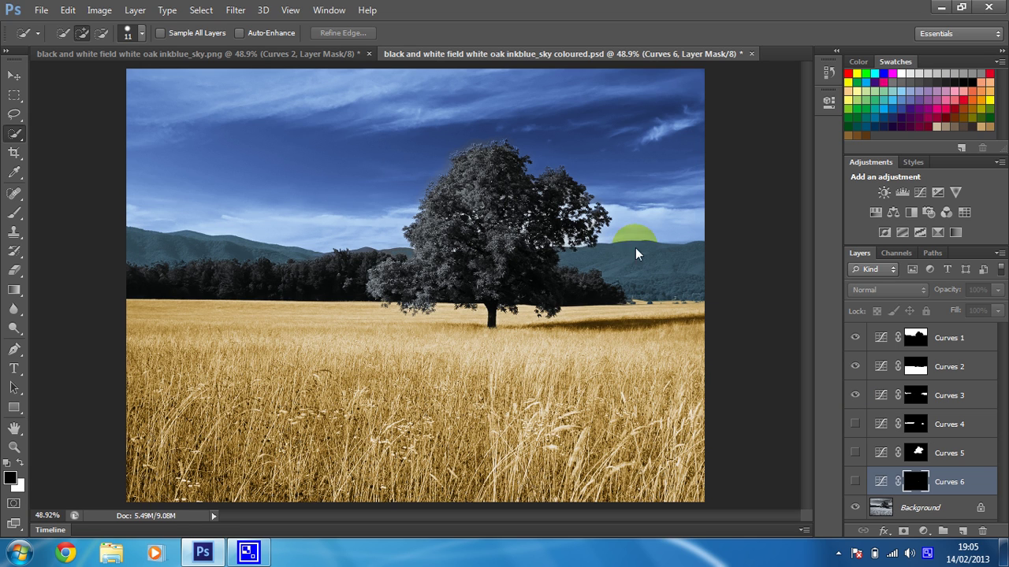
left_click(855, 424)
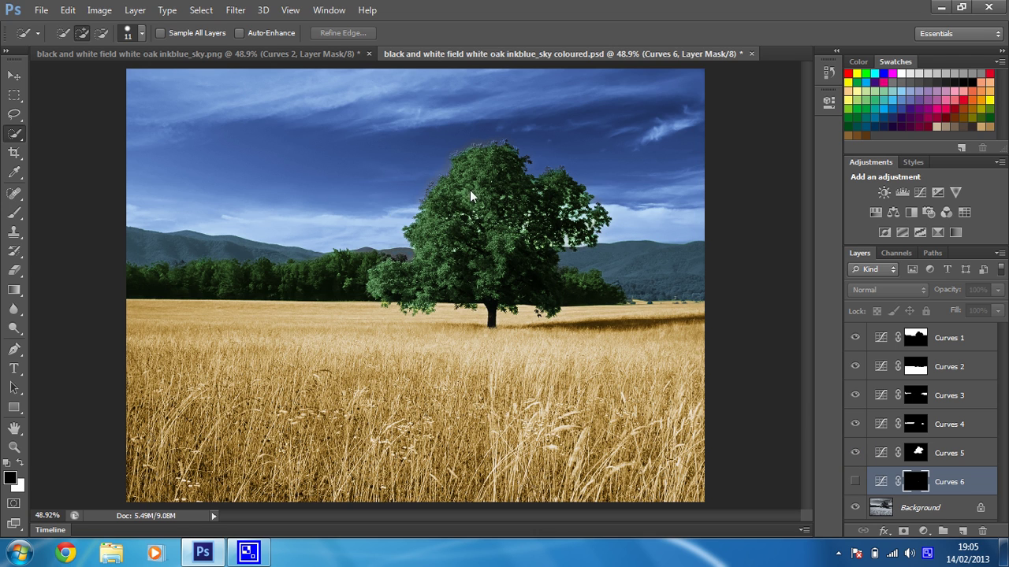
left_click(855, 481)
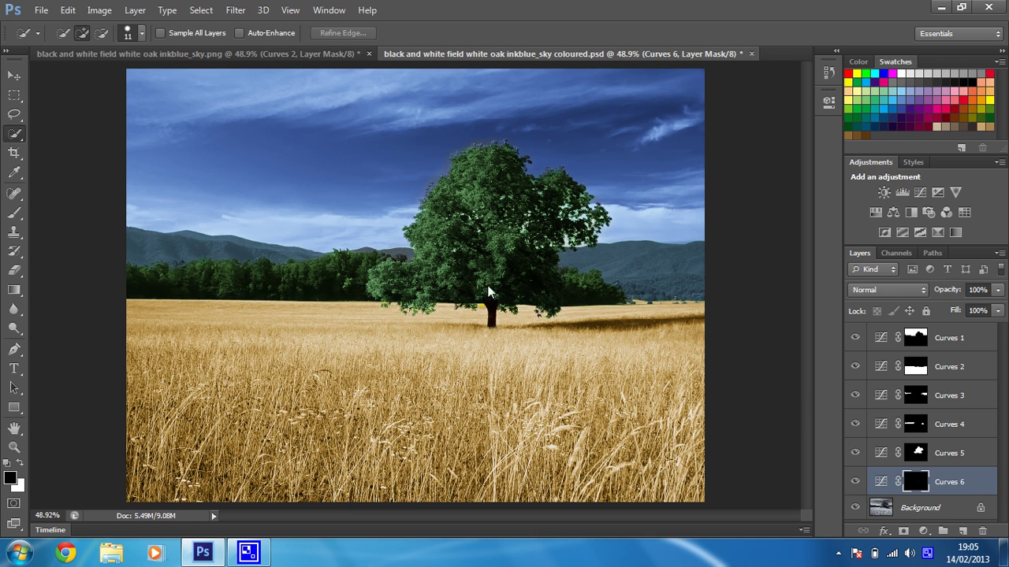
left_click(496, 330)
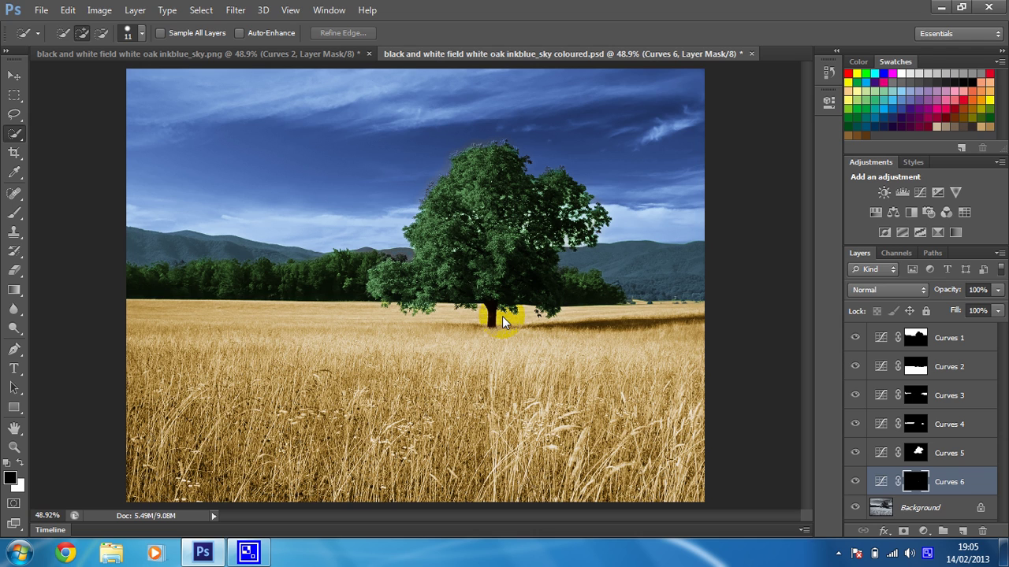